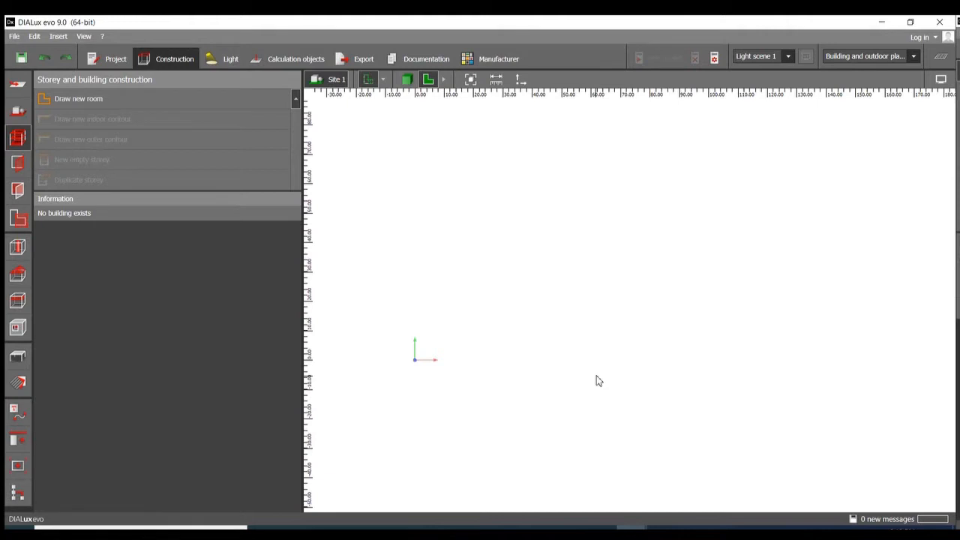
Look over the project information form, including the contact description, project name, brief description and description fields.
scroll(597, 381, down, 3)
middle_drag(617, 336, 516, 357)
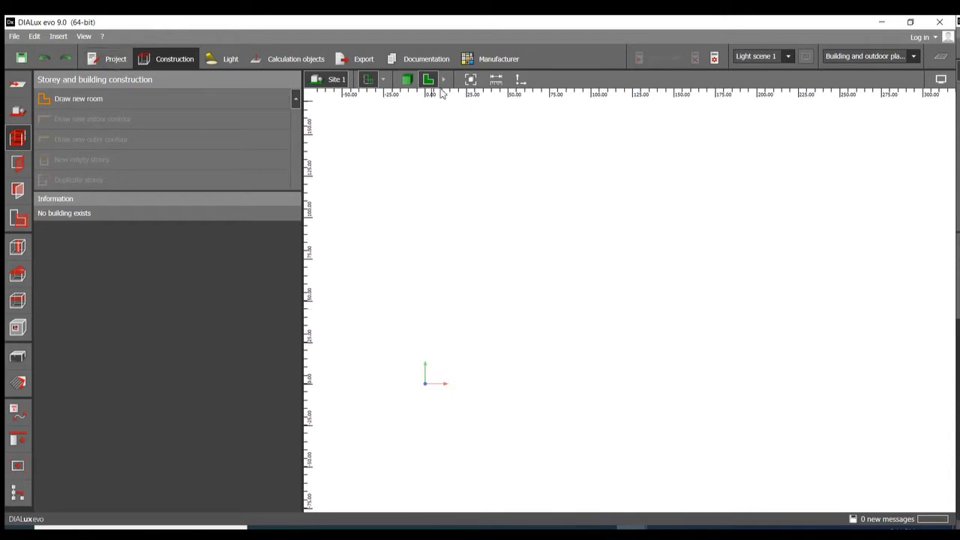
click(111, 58)
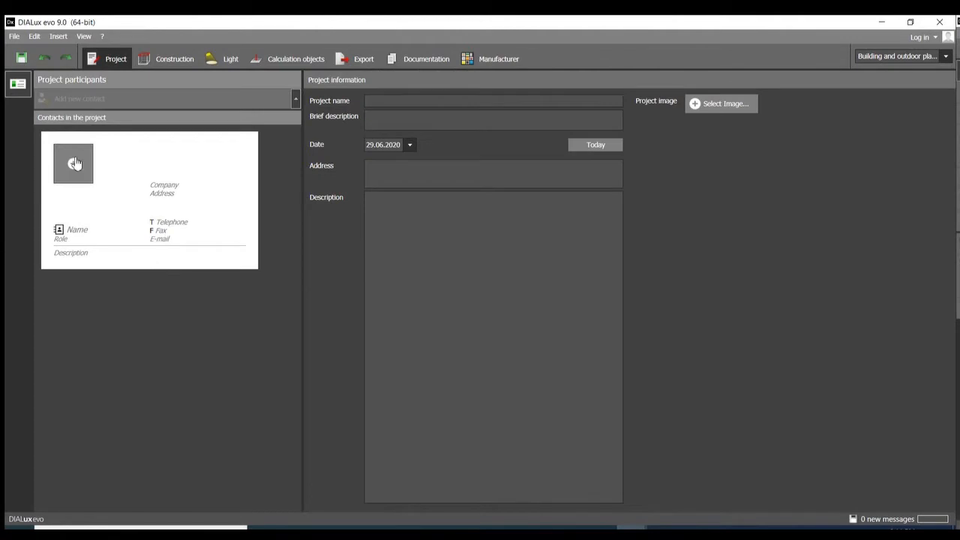
click(96, 255)
click(381, 100)
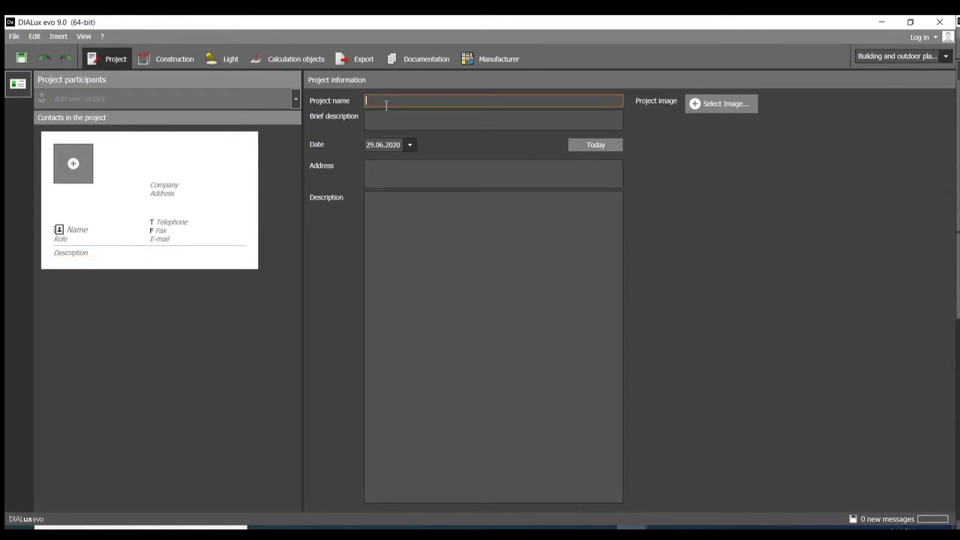
click(424, 119)
click(409, 254)
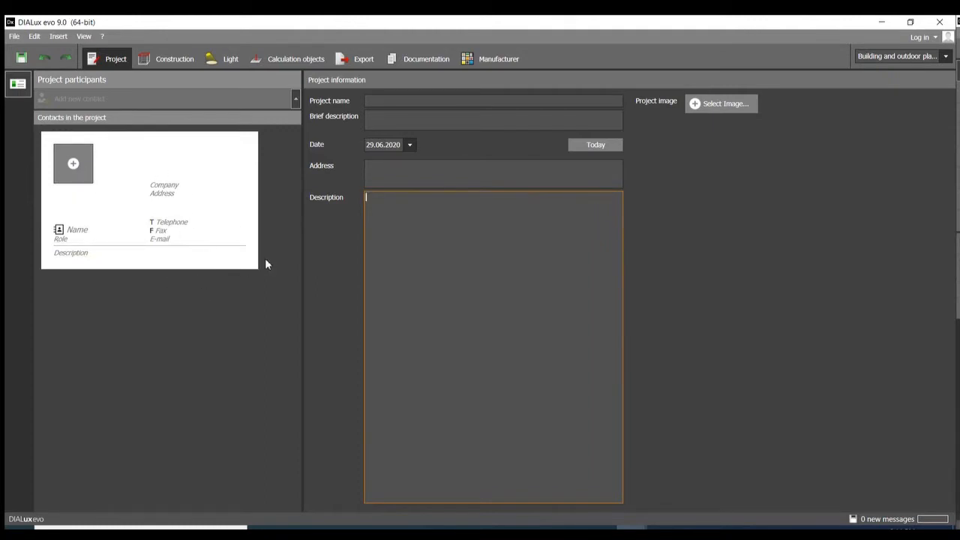
Start a new building contour on the site at the origin with a first side of 40 m at 0°.
click(164, 60)
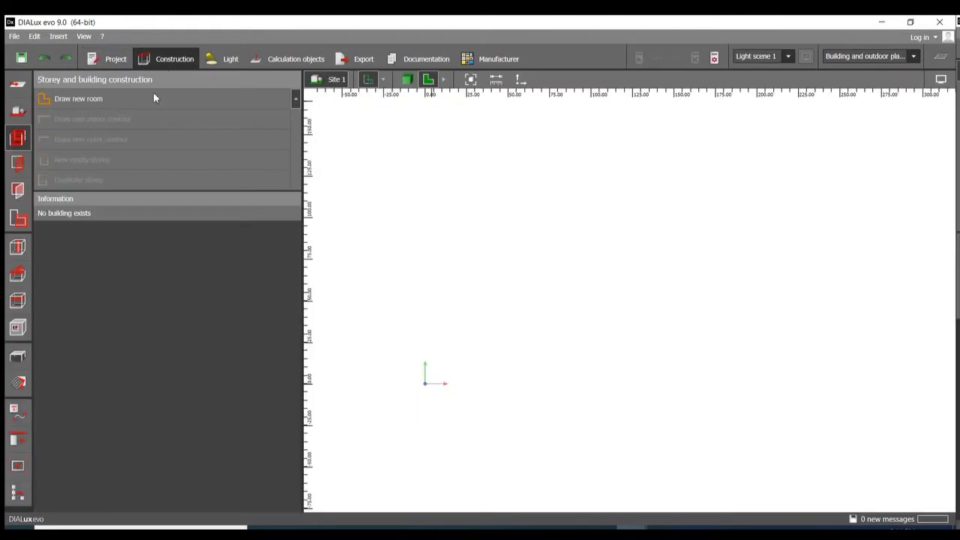
scroll(482, 227, down, 2)
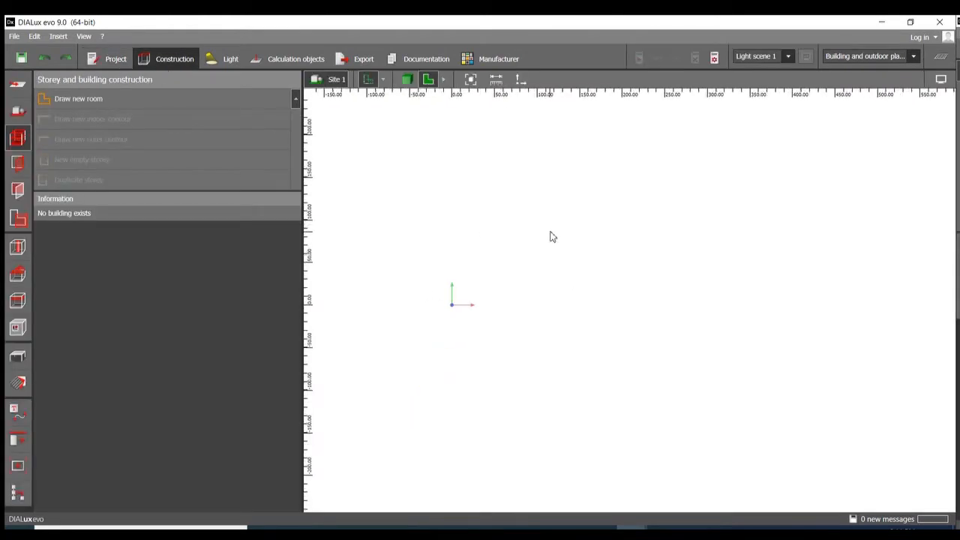
middle_drag(550, 235, 526, 279)
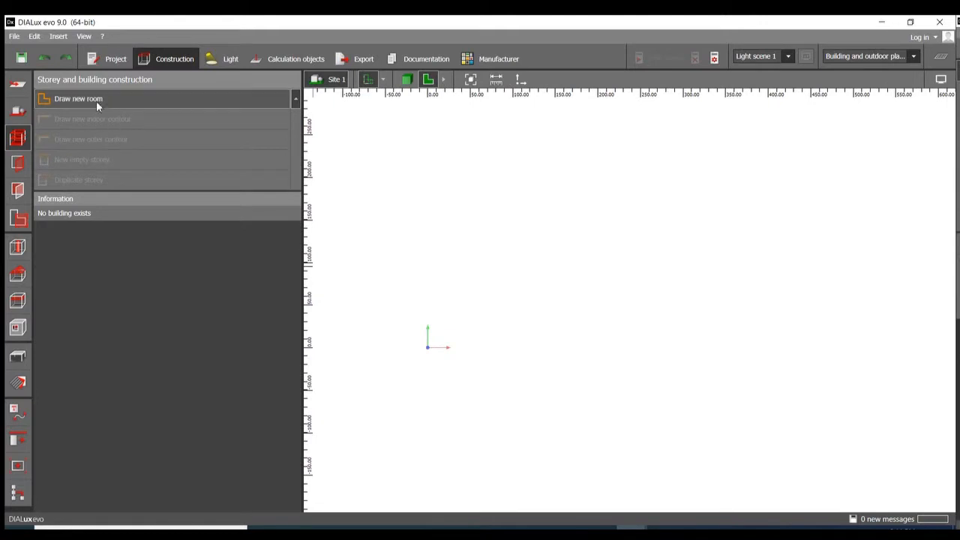
click(18, 111)
click(115, 98)
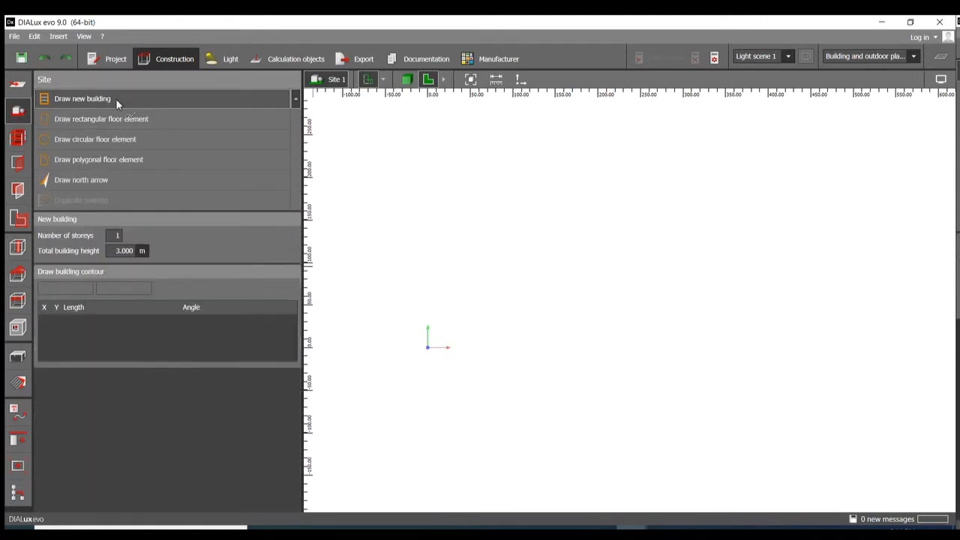
click(427, 347)
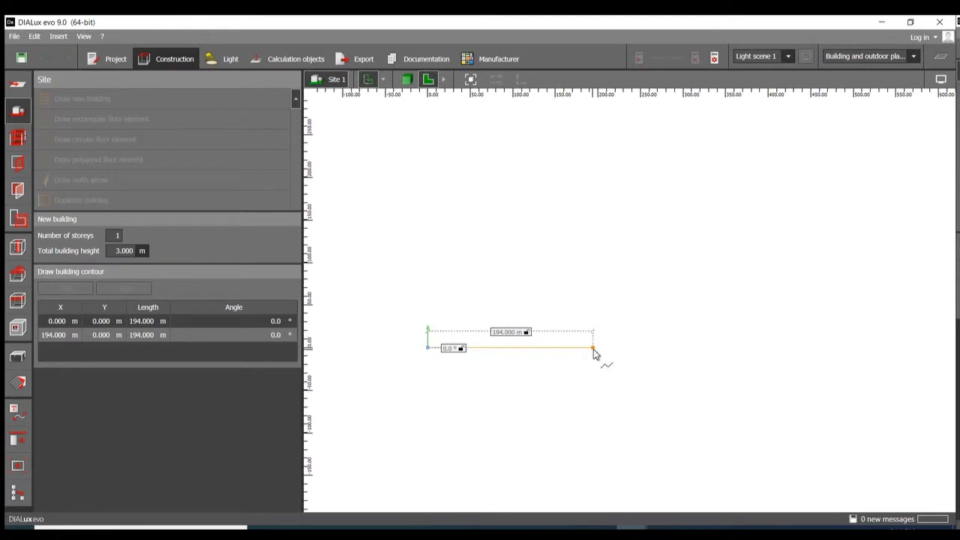
key(Tab)
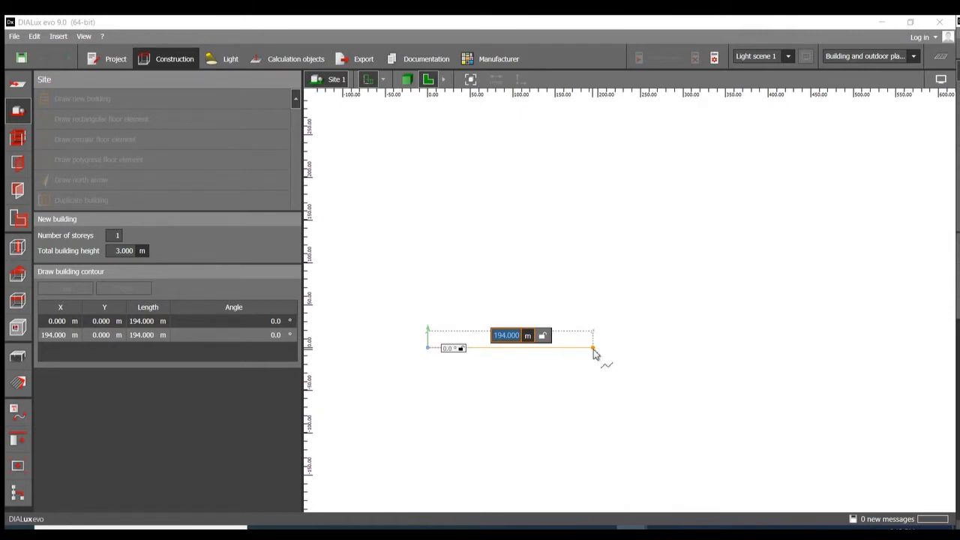
text(40)
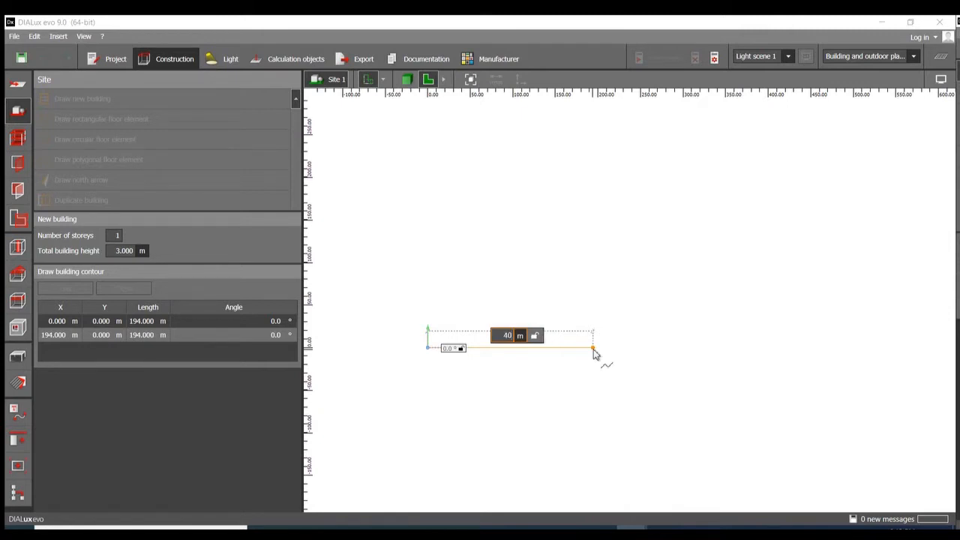
key(Tab)
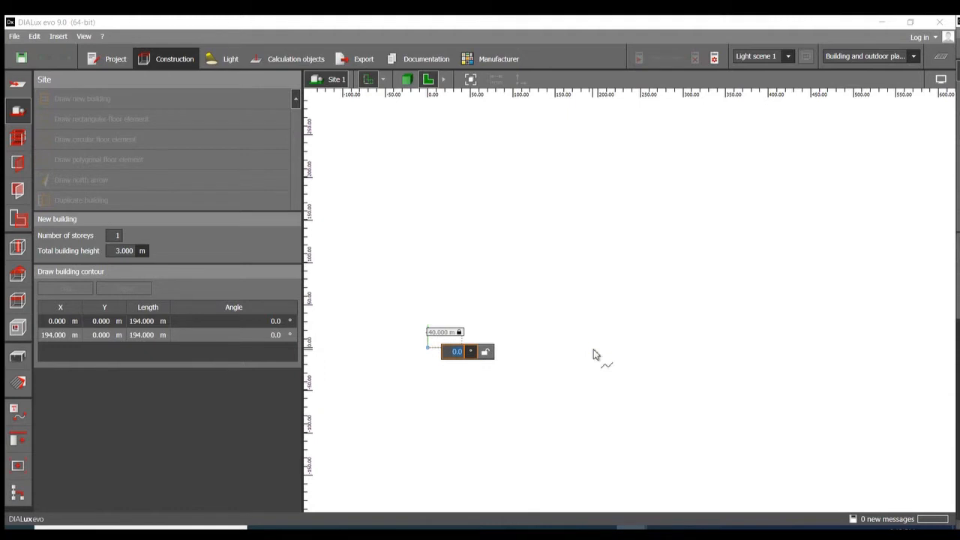
key(Return)
Add a perpendicular 30 m side to the building contour and close it as a 40 by 30 m rectangle.
scroll(594, 354, up, 1)
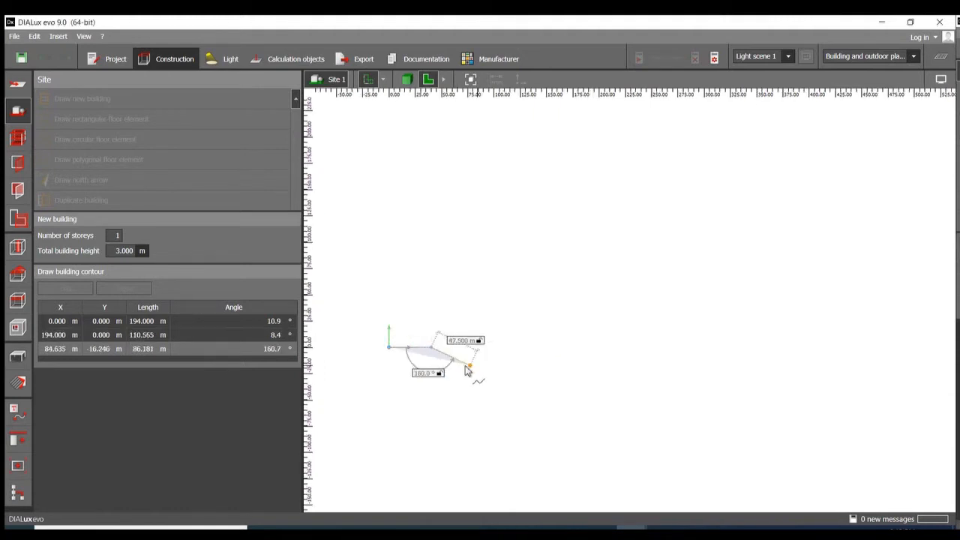
scroll(417, 367, up, 3)
scroll(415, 364, up, 3)
middle_drag(418, 322, 608, 381)
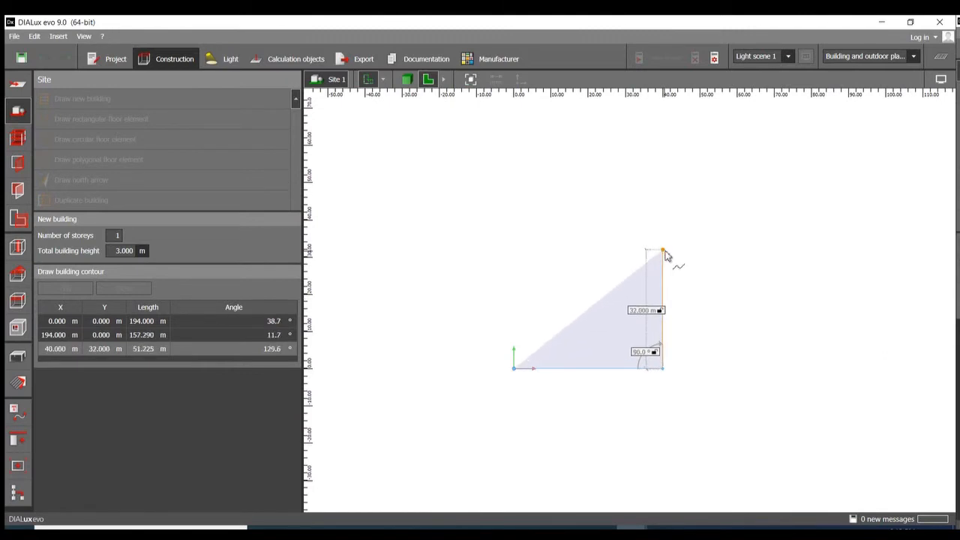
key(Tab)
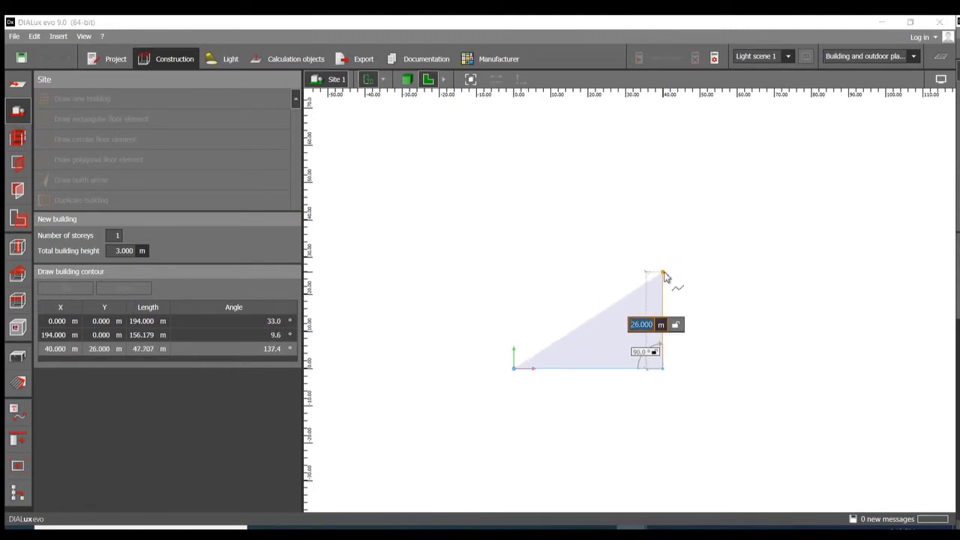
text(30)
key(Tab)
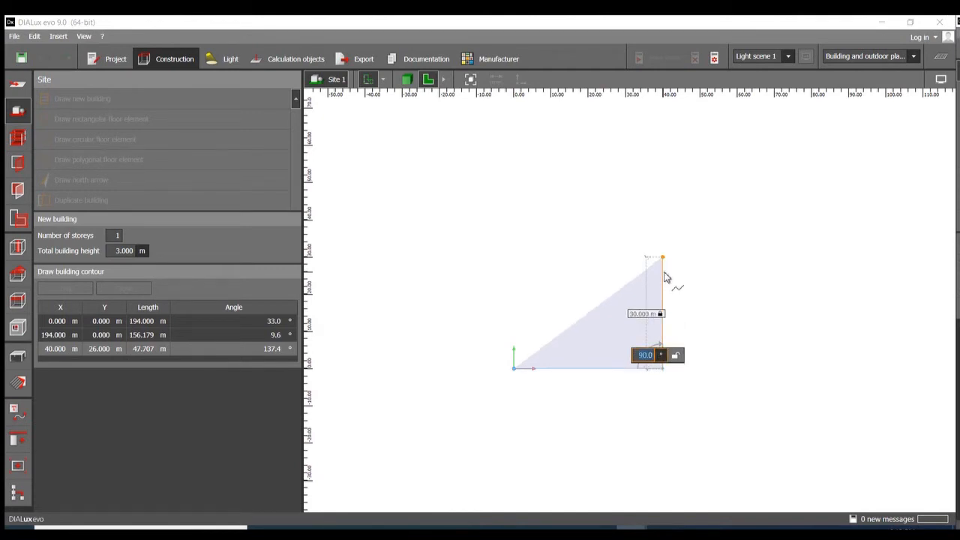
key(Return)
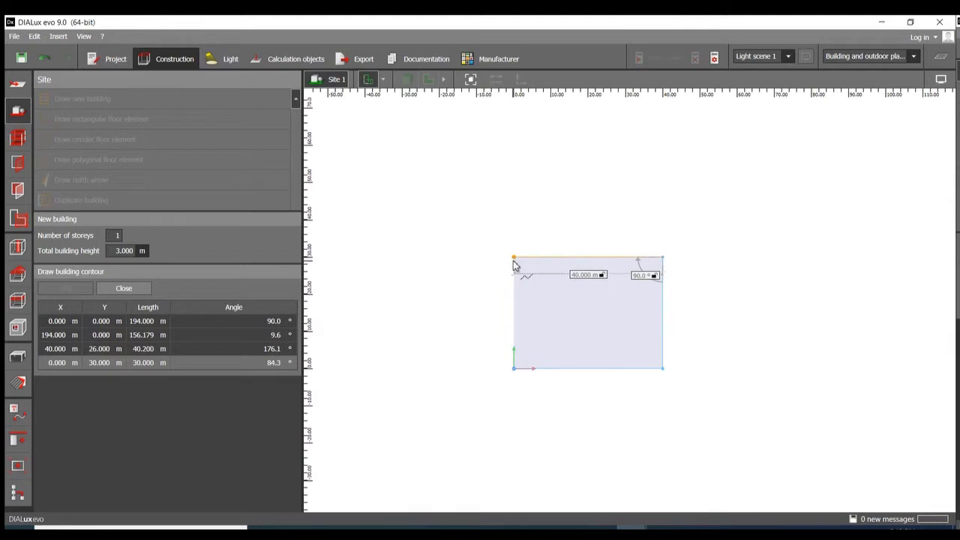
right_click(514, 262)
click(522, 269)
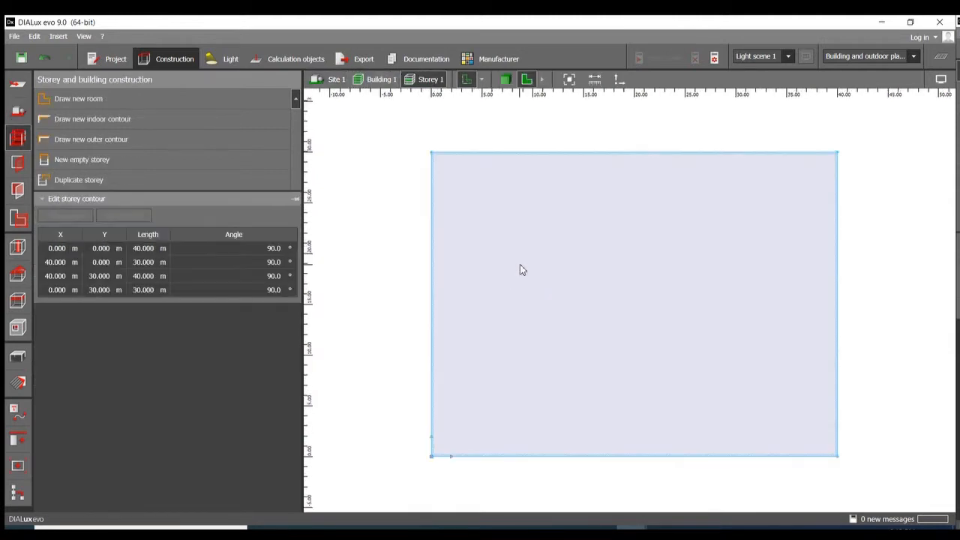
Draw a closed indoor contour about 37.65 m by 27.1 m just inside the building outline to form a room.
click(90, 118)
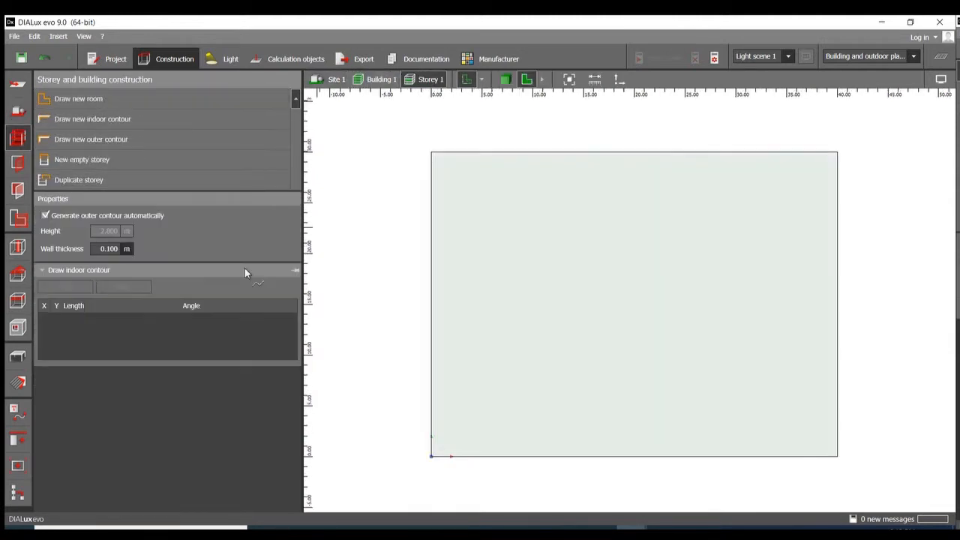
click(441, 168)
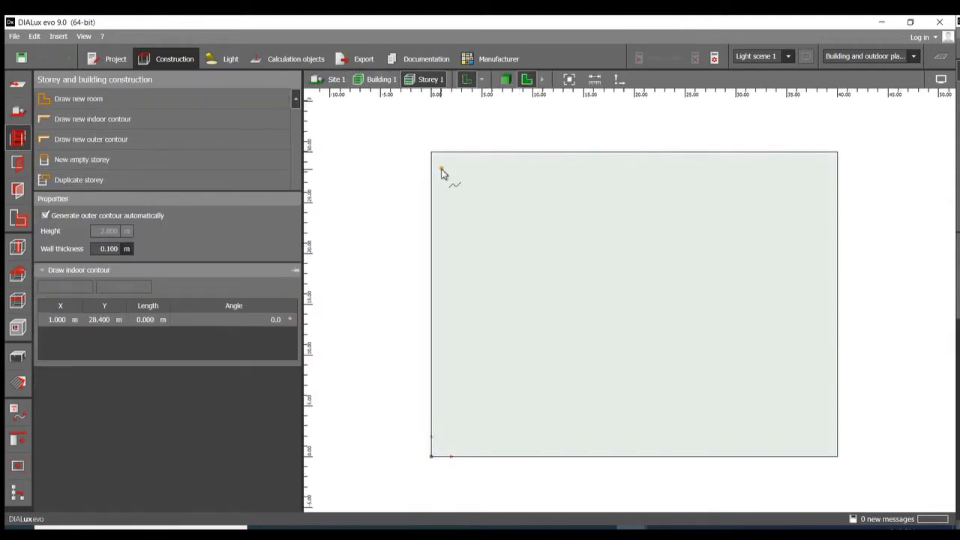
click(823, 168)
click(823, 443)
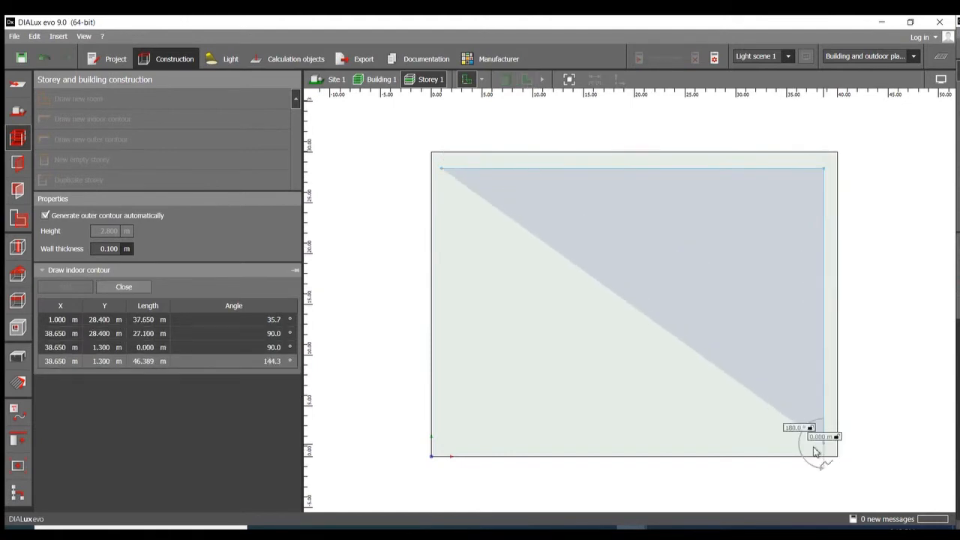
click(444, 442)
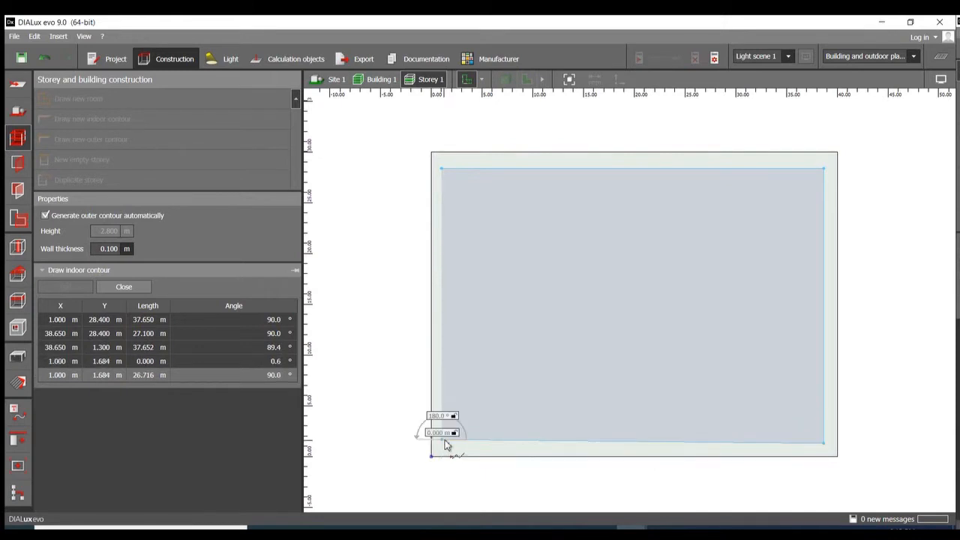
right_click(444, 448)
click(458, 451)
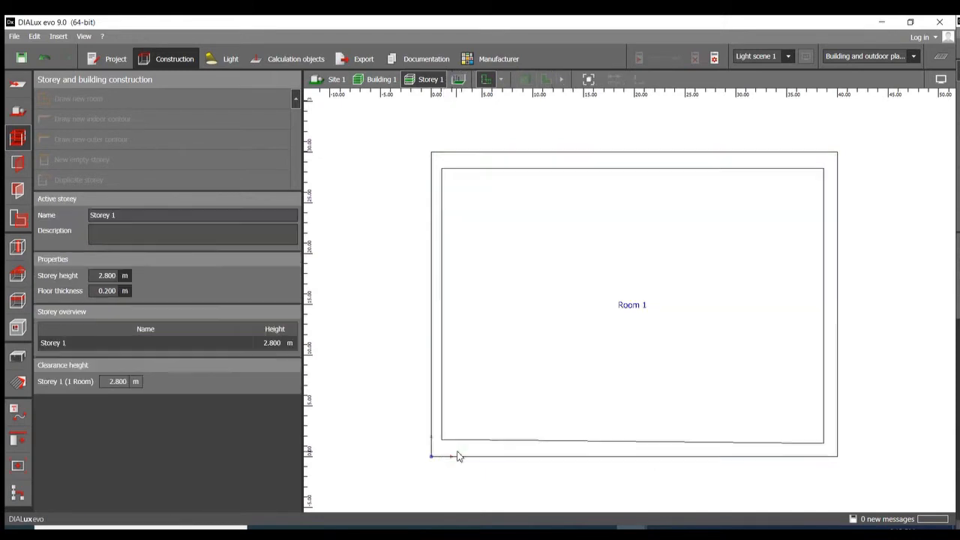
click(444, 444)
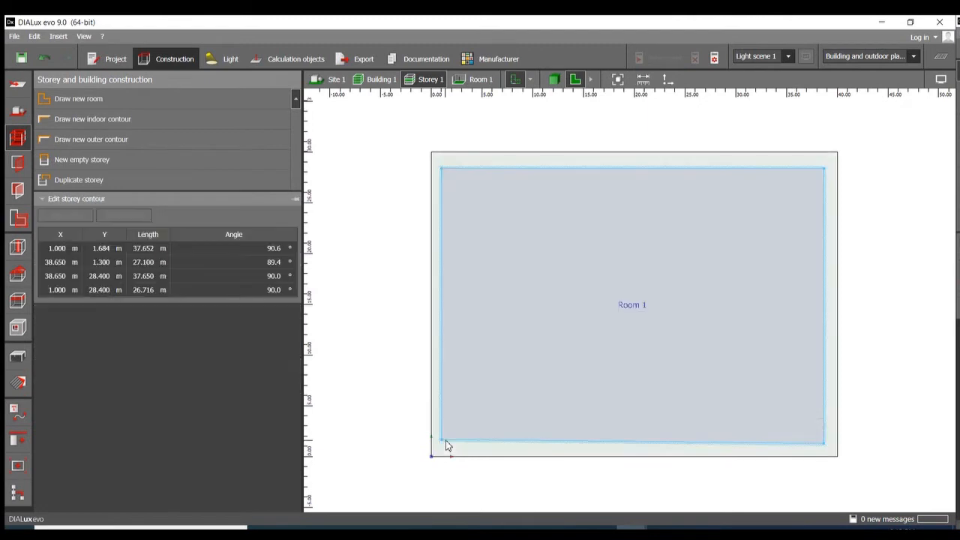
click(550, 286)
scroll(551, 293, down, 3)
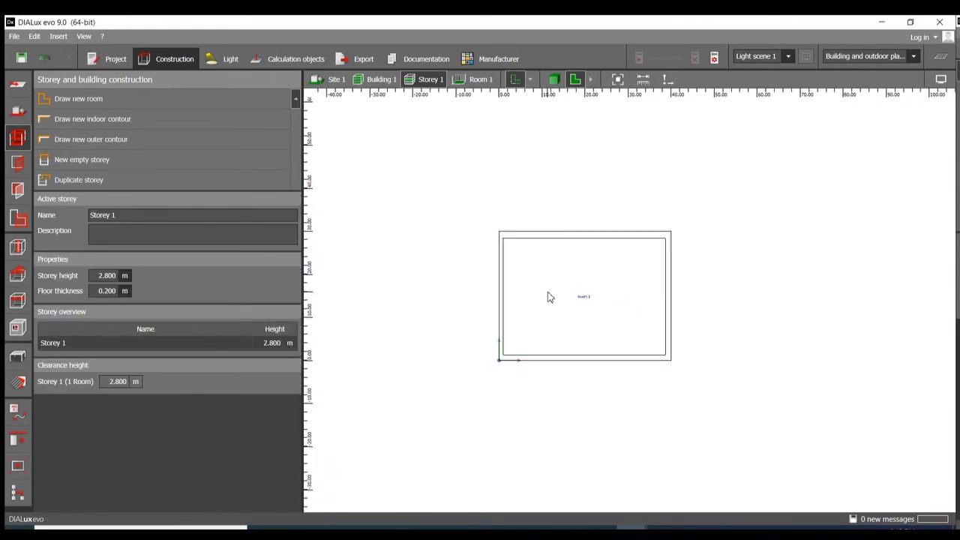
scroll(568, 266, up, 4)
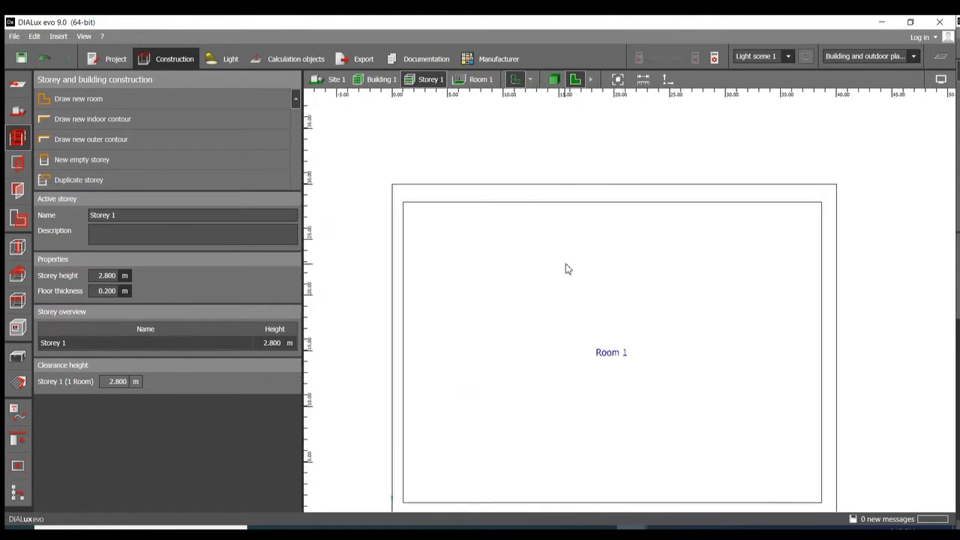
scroll(537, 240, down, 3)
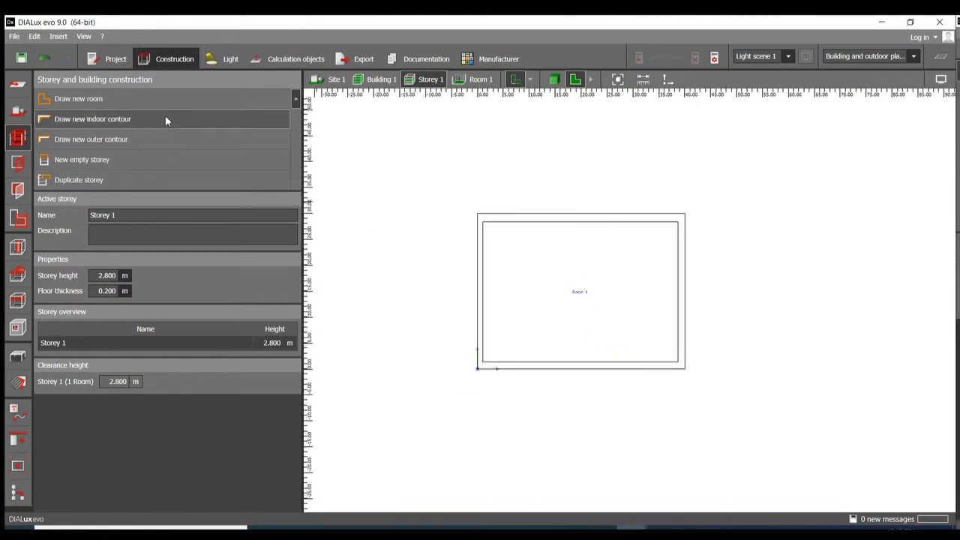
Search the luminaire catalogues for "spot" and set Spot 8 watts 3000K 40deg as the active luminaire.
click(221, 60)
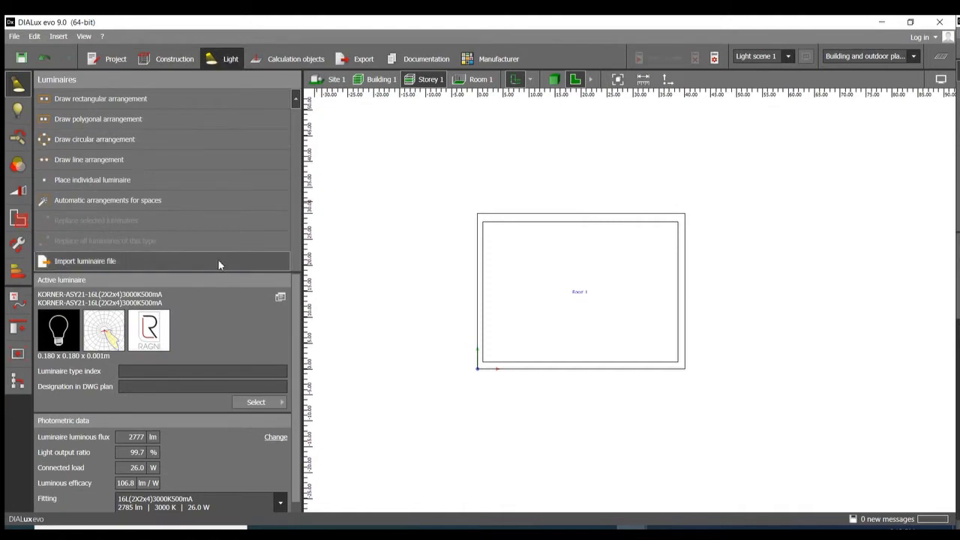
click(259, 402)
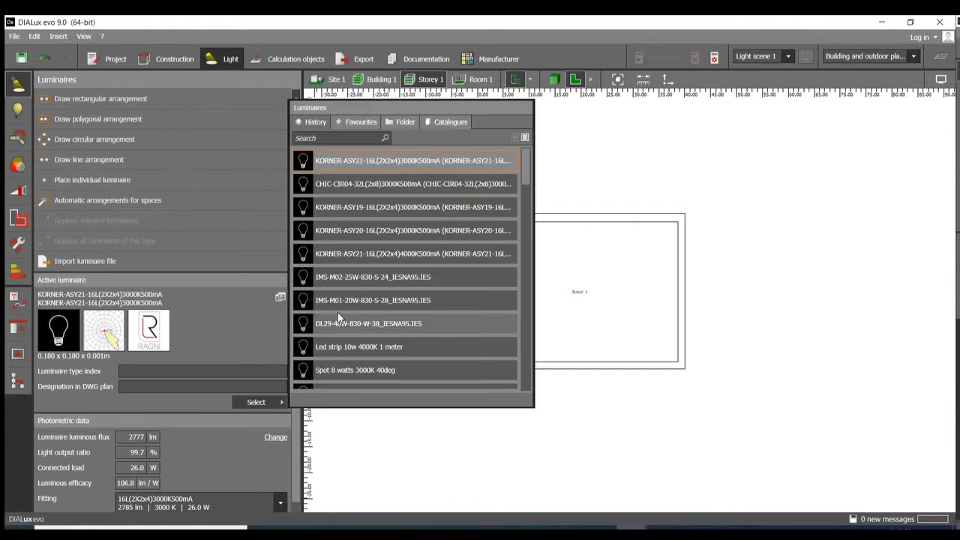
text(spot)
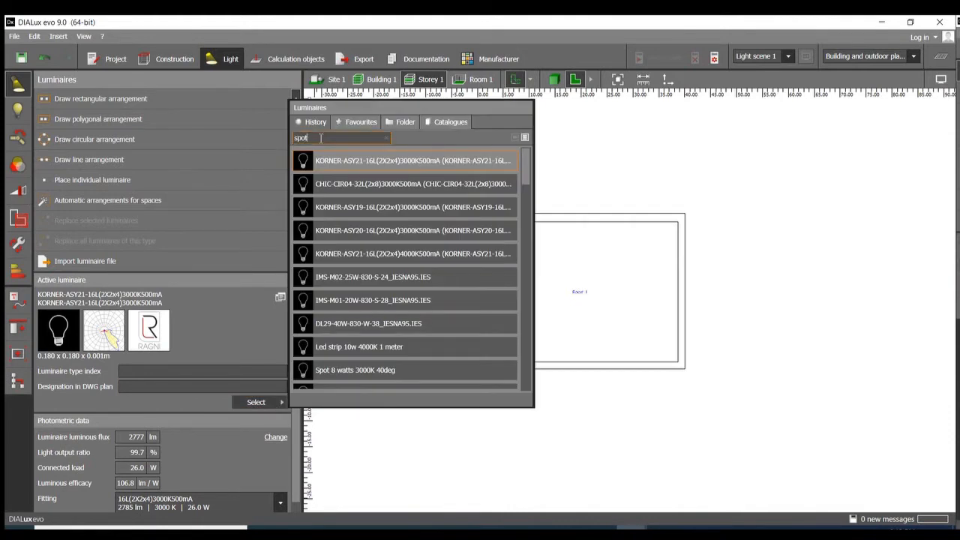
click(344, 162)
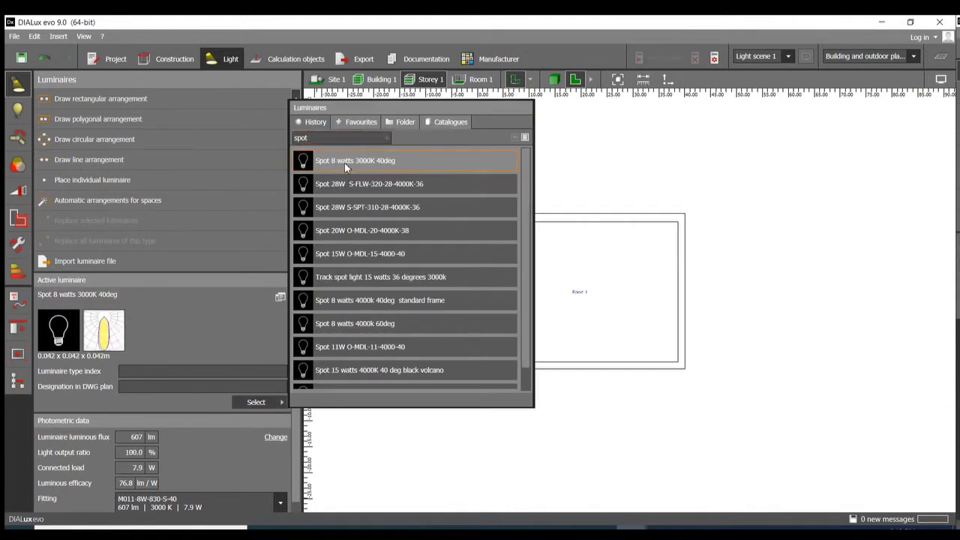
click(246, 388)
scroll(597, 334, up, 1)
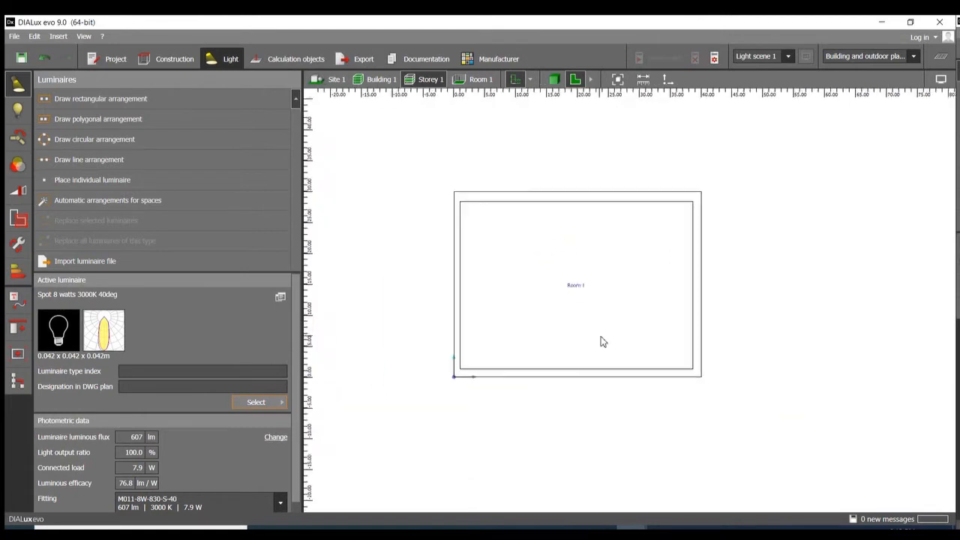
scroll(600, 339, down, 1)
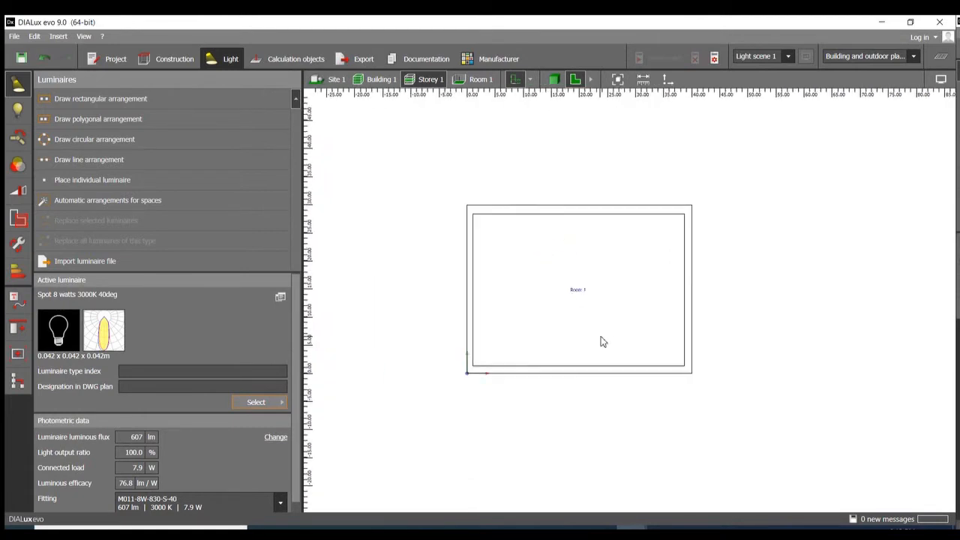
Draw a horizontal line arrangement of luminaires about 29 m long across the upper part of Room 1.
click(116, 160)
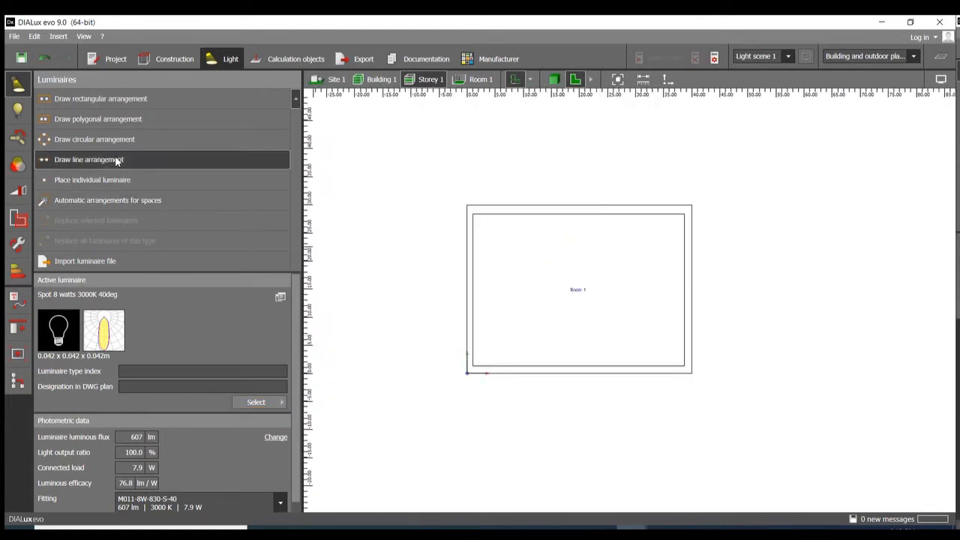
scroll(541, 241, up, 5)
click(398, 239)
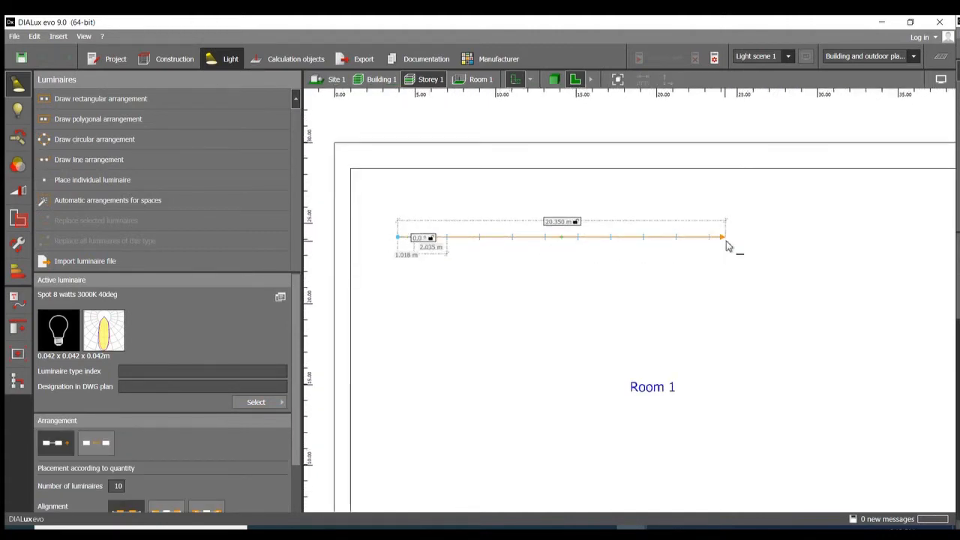
scroll(726, 240, down, 4)
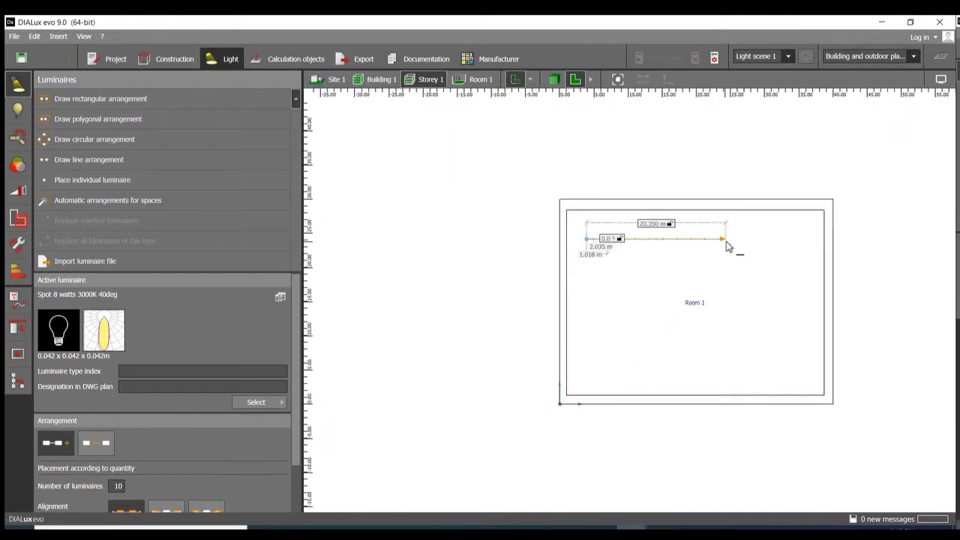
click(784, 244)
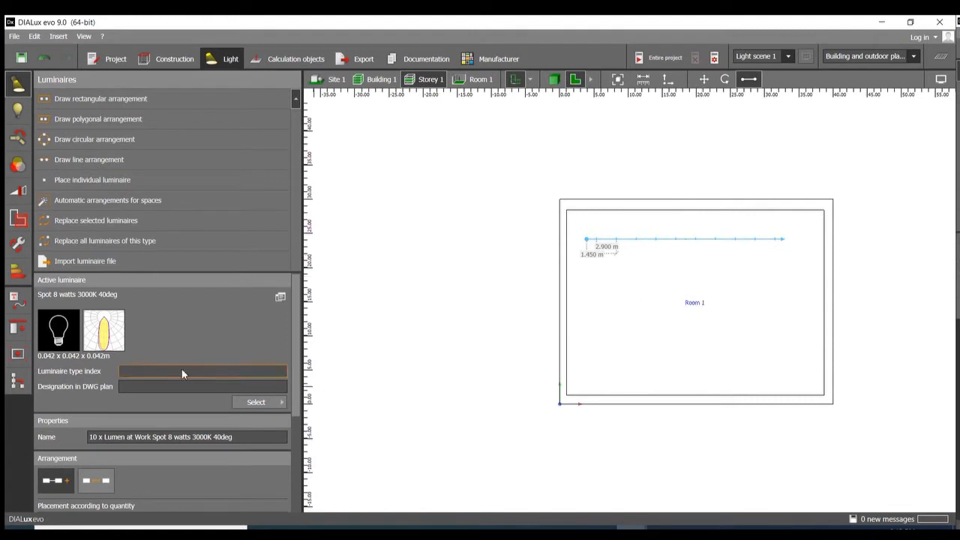
Decline saving the project and set the line arrangement's number of luminaires to 5.
scroll(182, 373, down, 3)
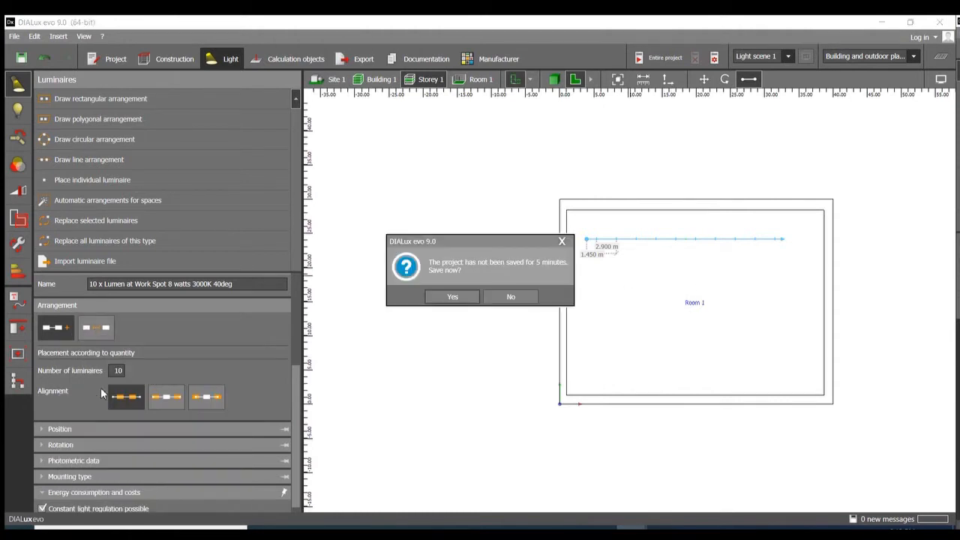
click(527, 298)
click(118, 430)
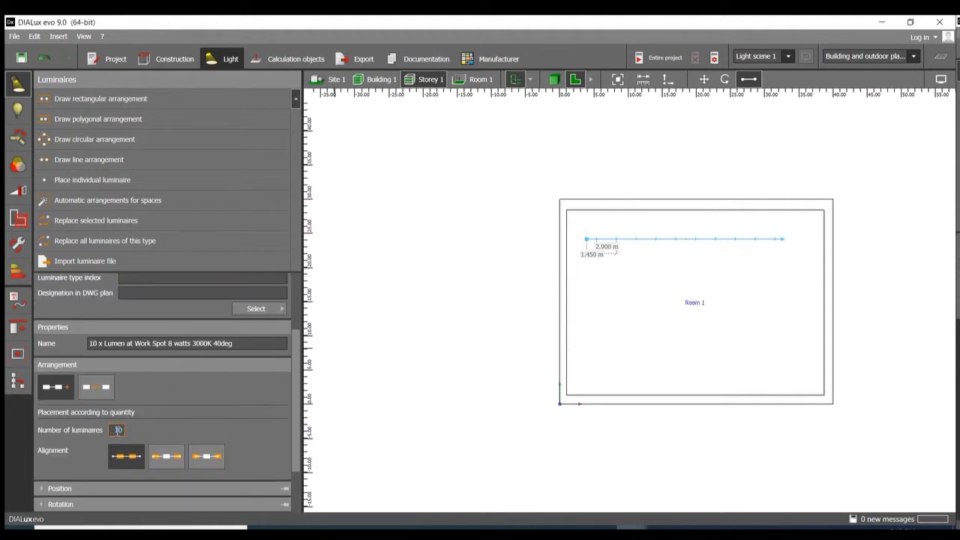
text(5)
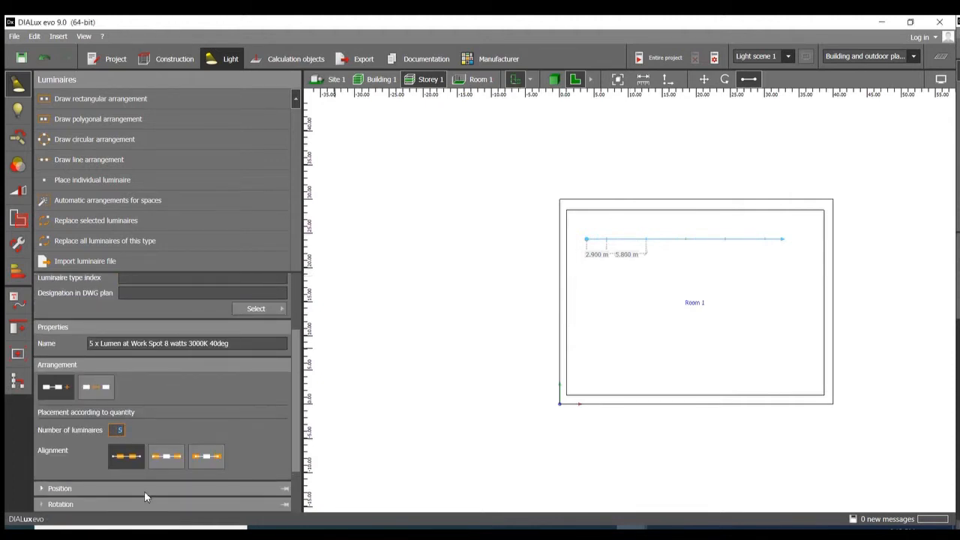
click(752, 258)
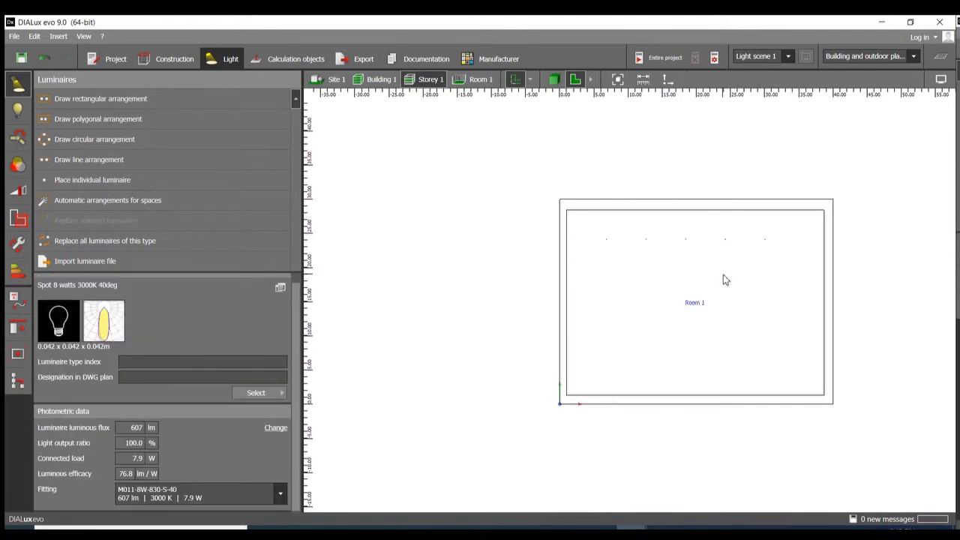
Draw a second horizontal line arrangement of 5 luminaires, about 29.8 m long, below the first row.
click(122, 160)
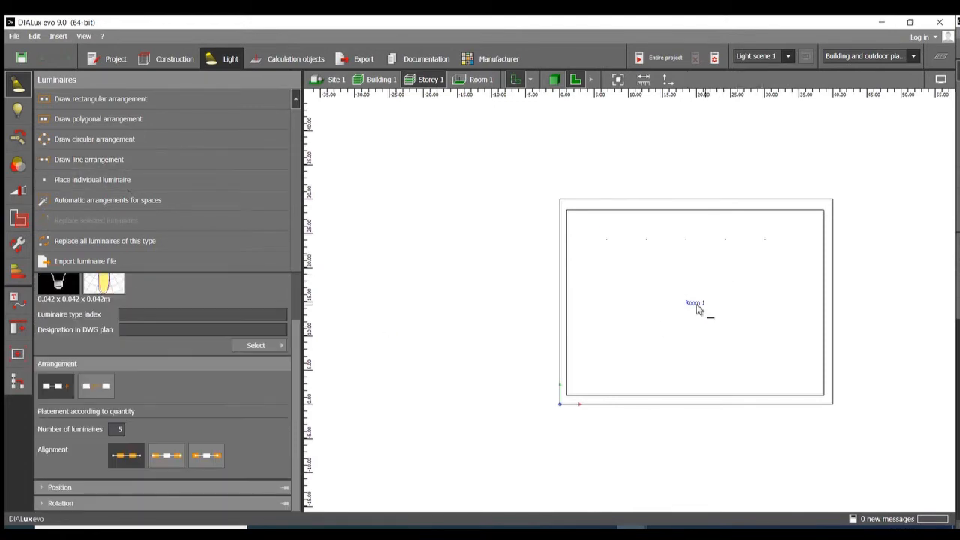
scroll(679, 259, up, 2)
click(535, 282)
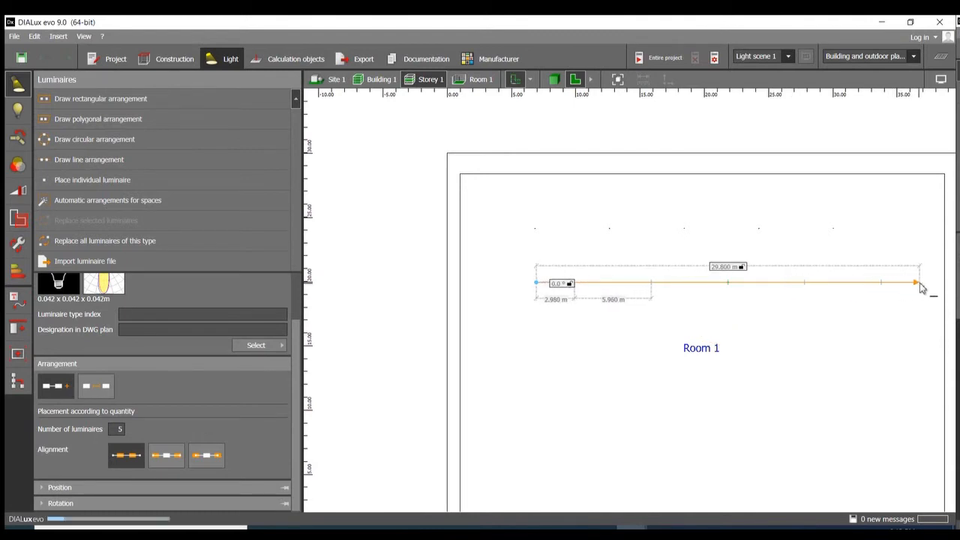
click(918, 283)
scroll(833, 387, down, 3)
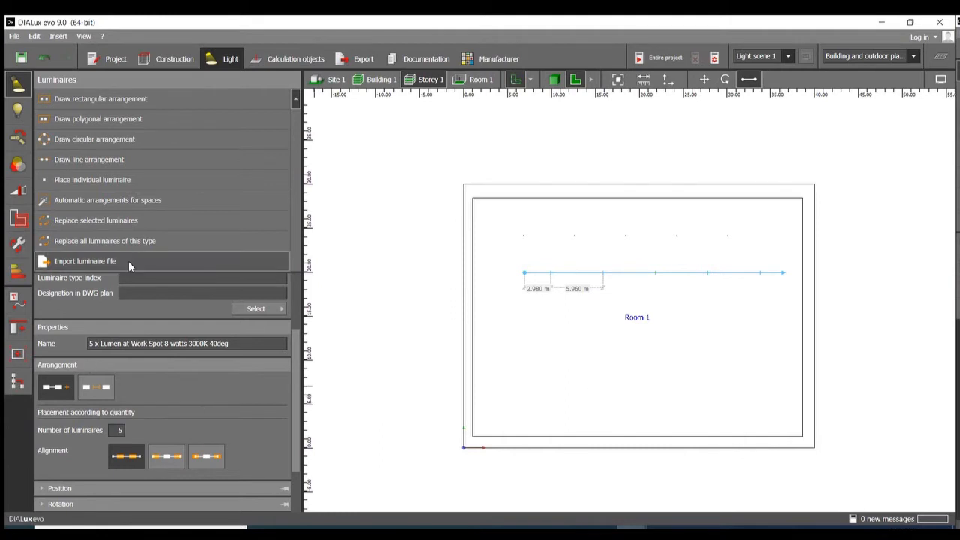
Draw a third line arrangement of 5 luminaires below the second row, 20 m long at 0°.
click(131, 159)
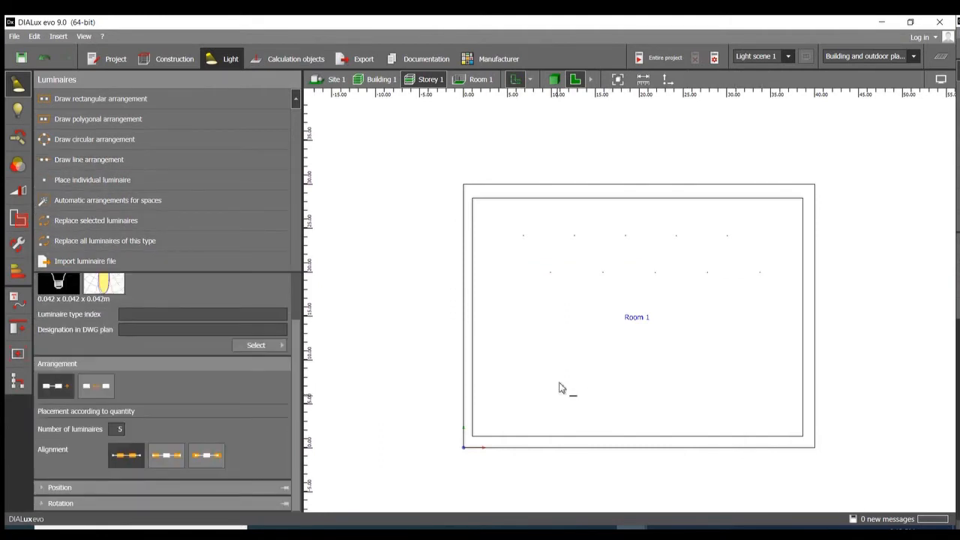
click(501, 319)
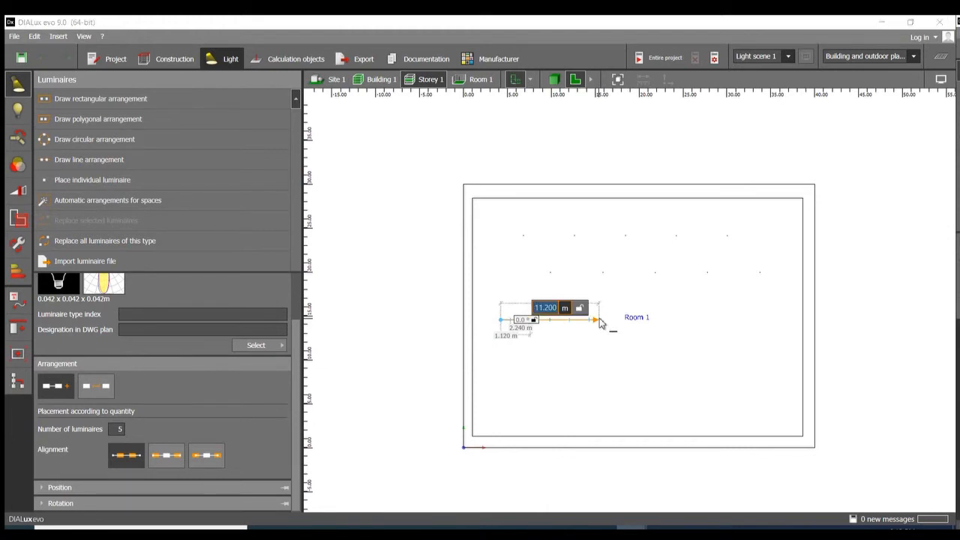
text(20)
key(Tab)
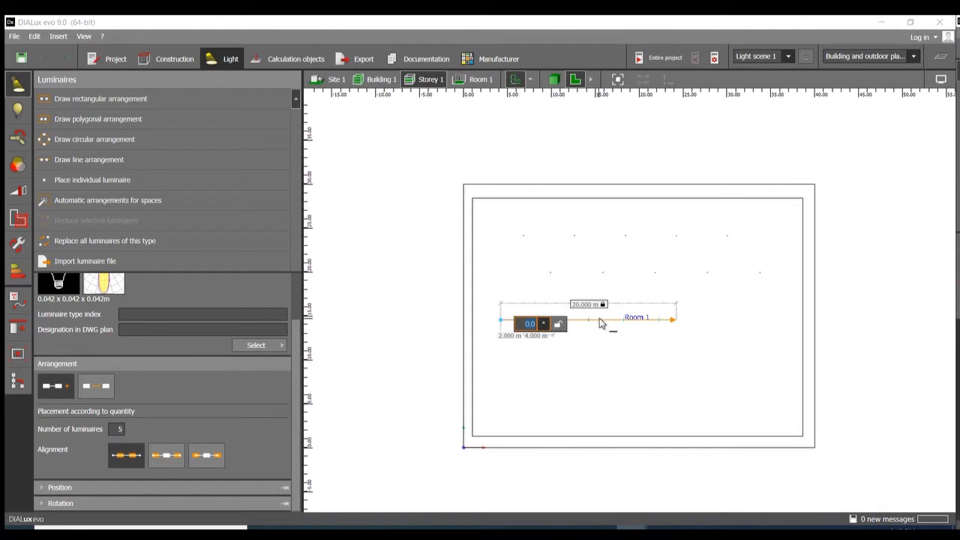
key(Return)
scroll(598, 334, up, 3)
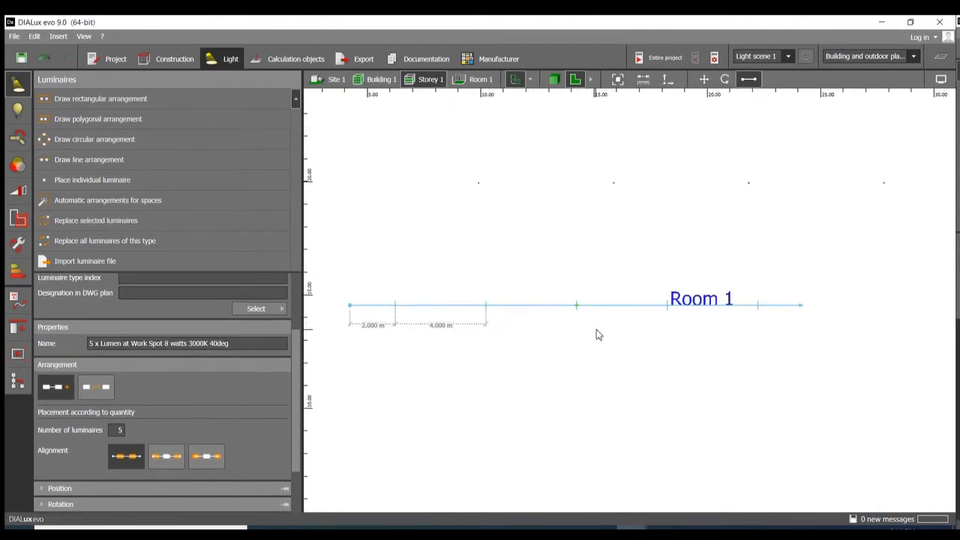
click(625, 396)
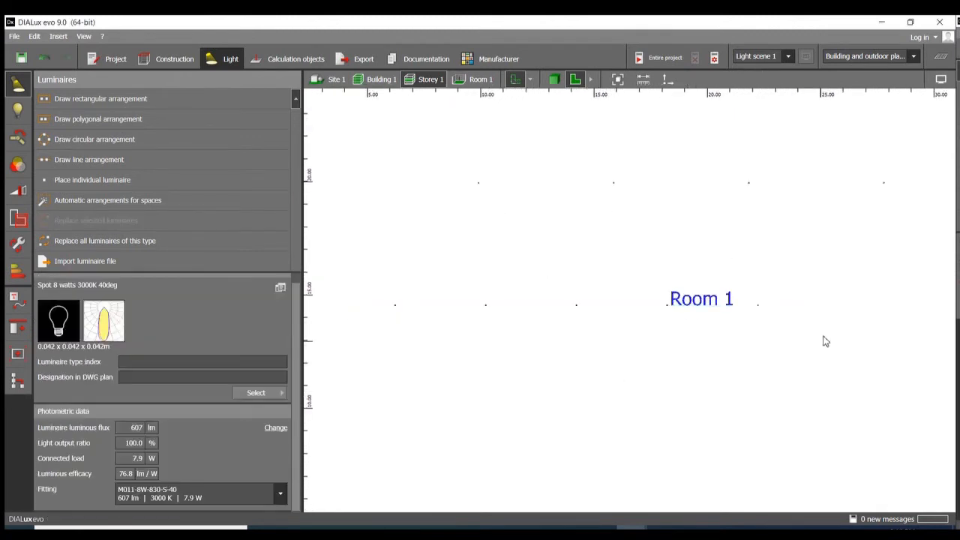
Align the third row so the outer edges of its end luminaires meet the line's start and end points.
click(757, 307)
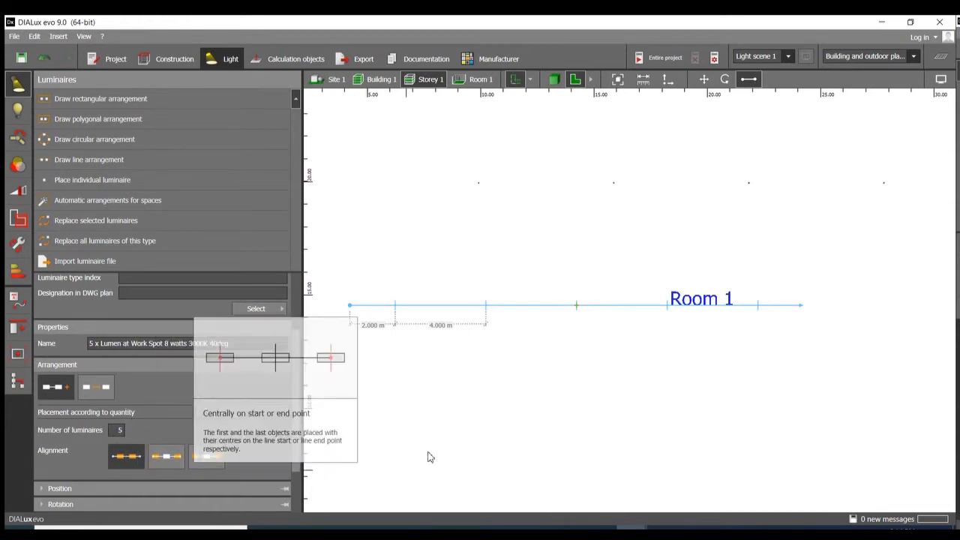
click(165, 458)
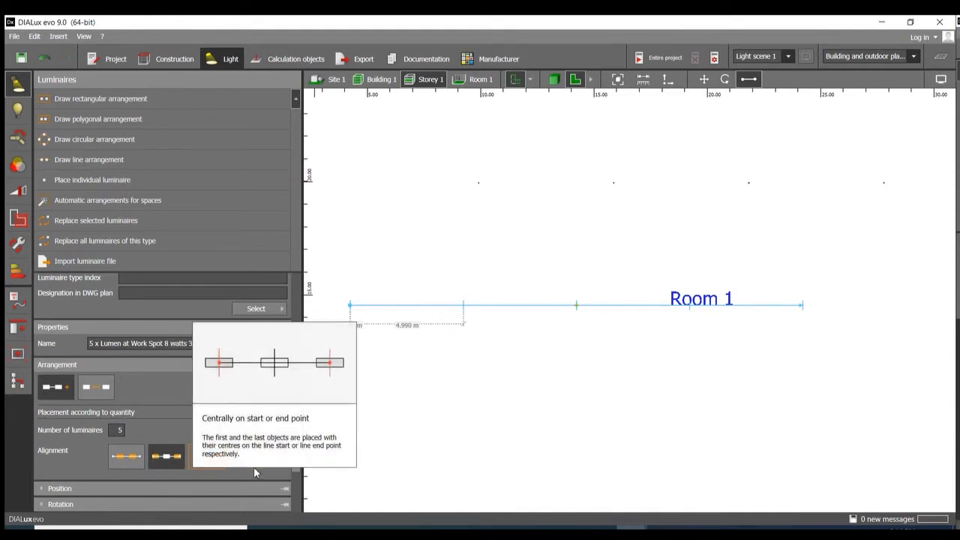
scroll(672, 430, down, 2)
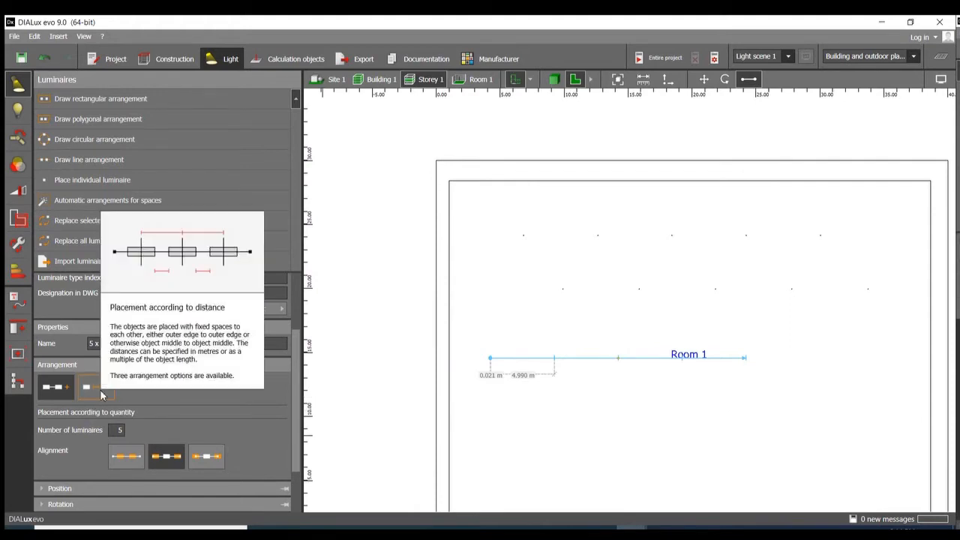
Switch the third row to placement according to distance with a luminaire distance of 5 m.
click(102, 395)
scroll(671, 357, down, 3)
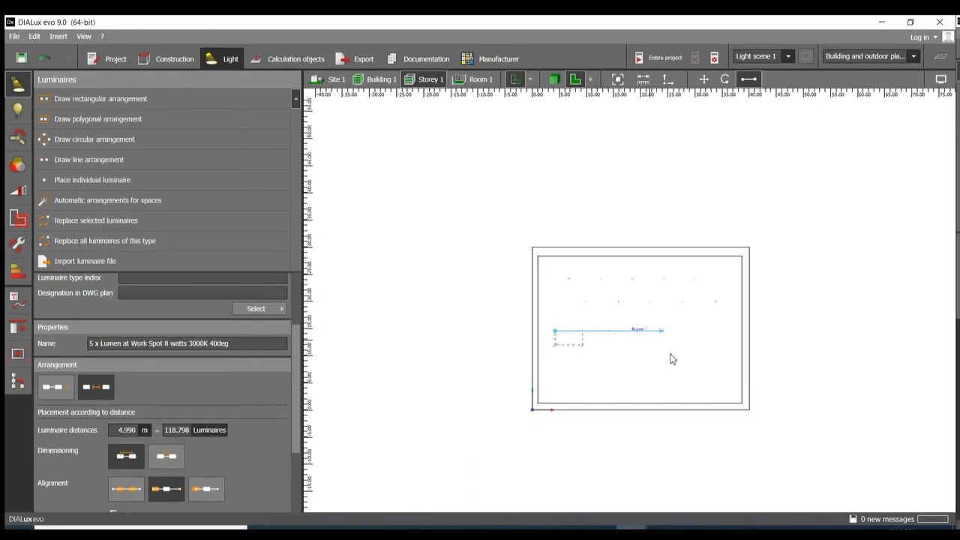
scroll(577, 348, up, 3)
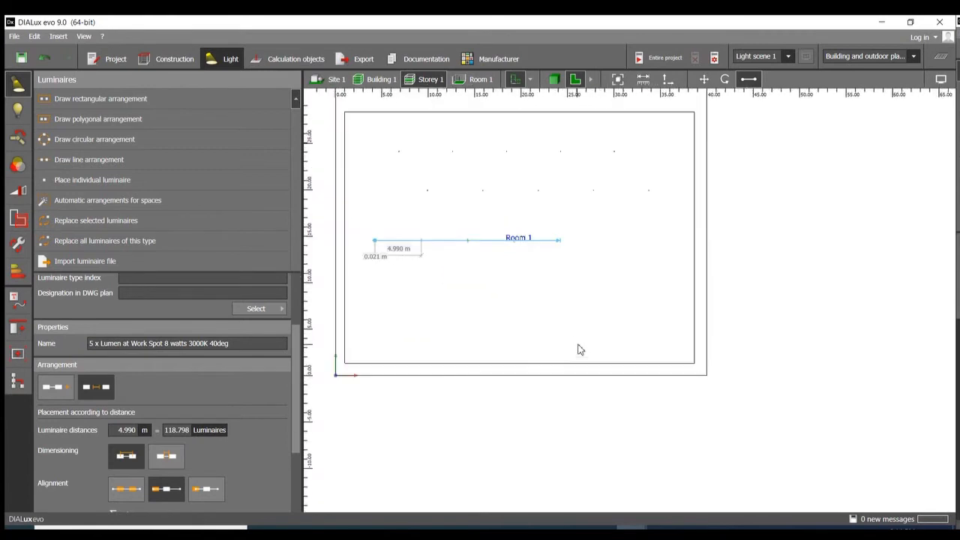
click(133, 430)
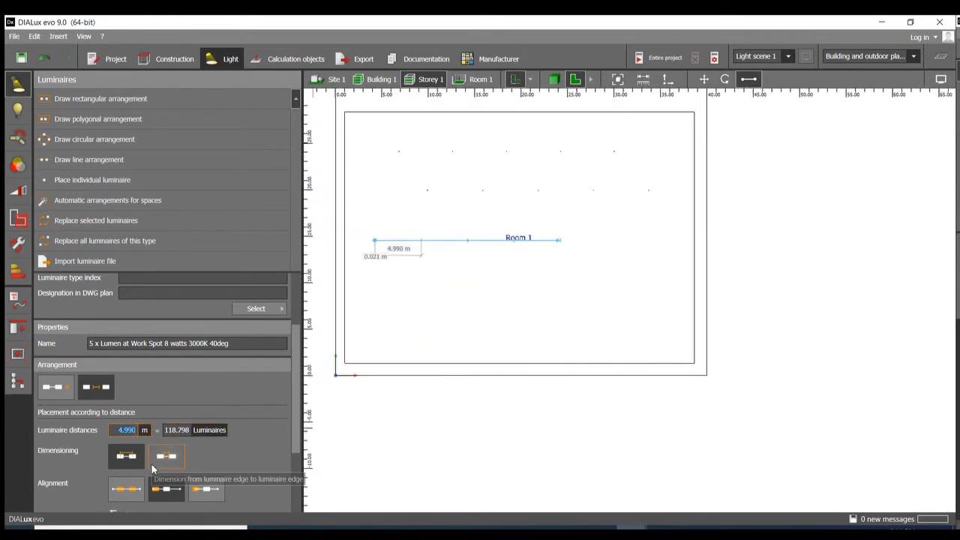
text(5)
key(Return)
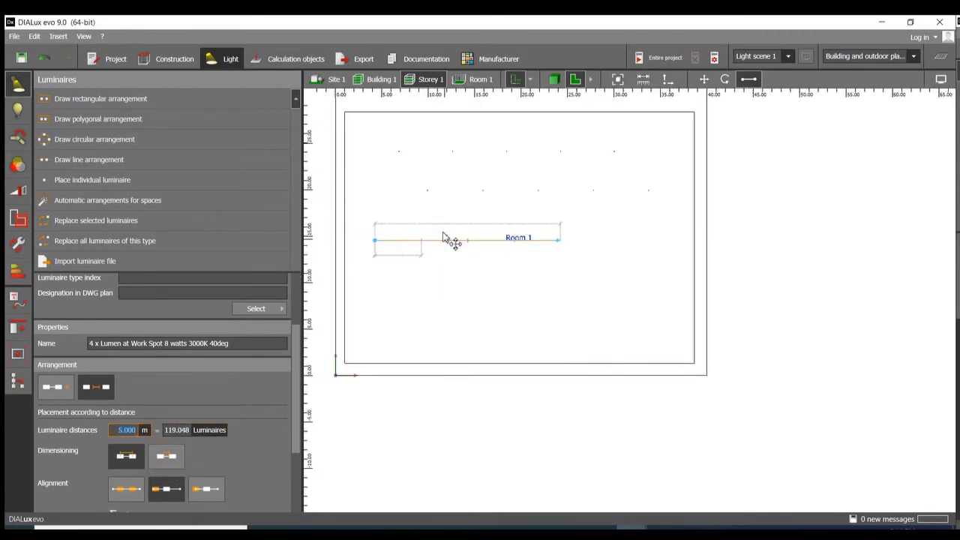
scroll(432, 235, up, 1)
scroll(431, 234, up, 2)
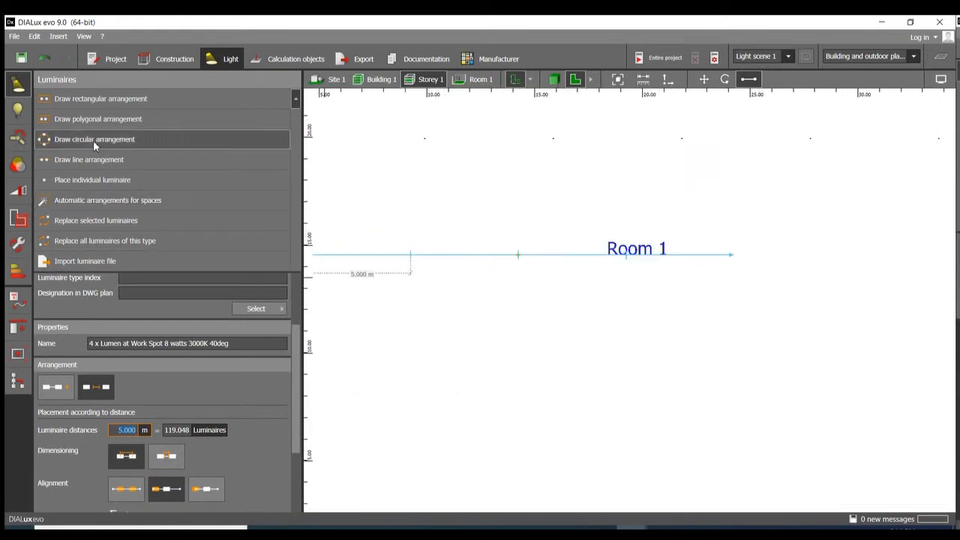
click(439, 456)
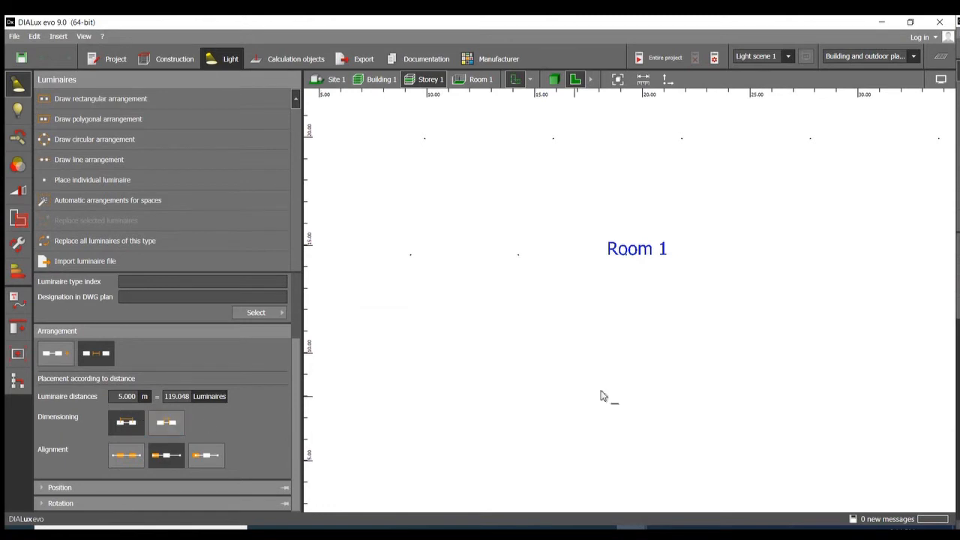
Draw a fourth line arrangement with 5 m luminaire spacing below the third row, 10 m long at 0°.
click(383, 364)
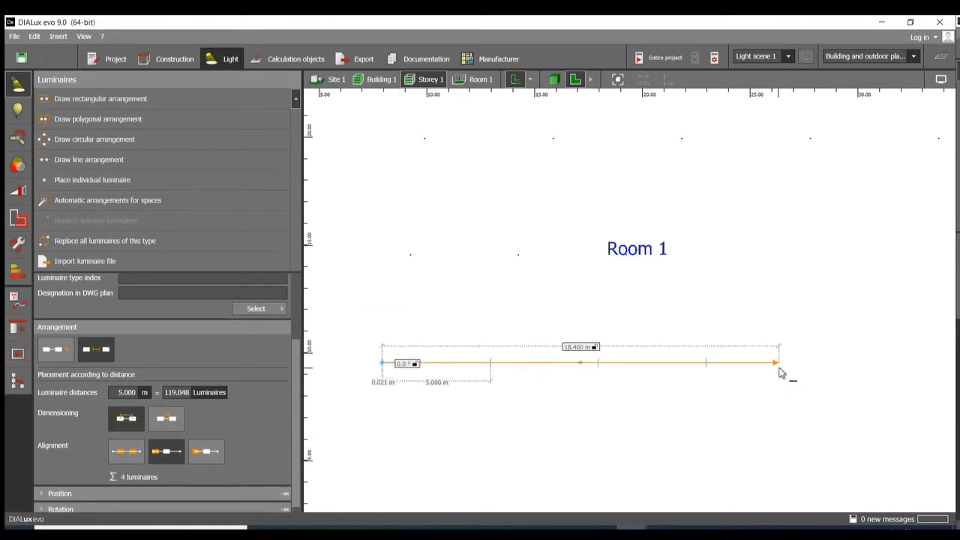
key(Tab)
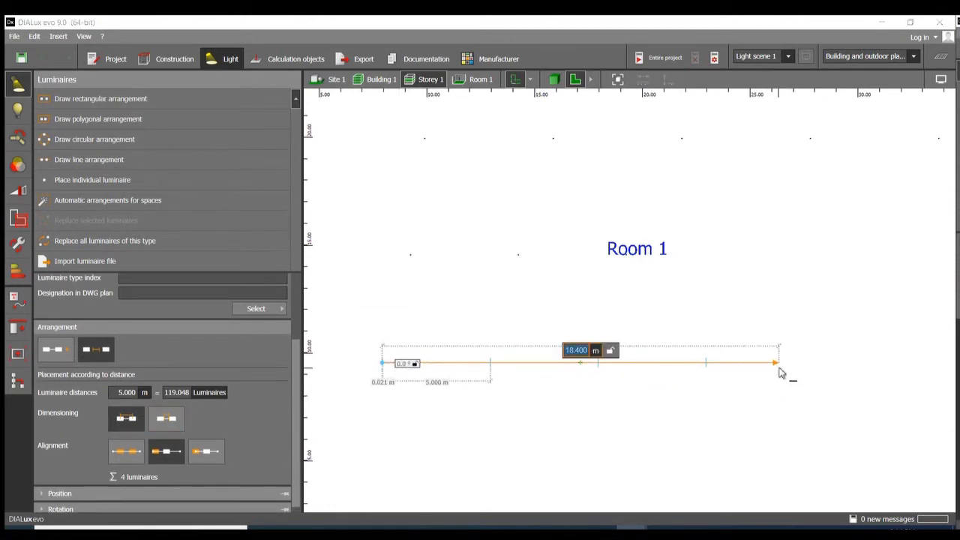
text(10)
key(Tab)
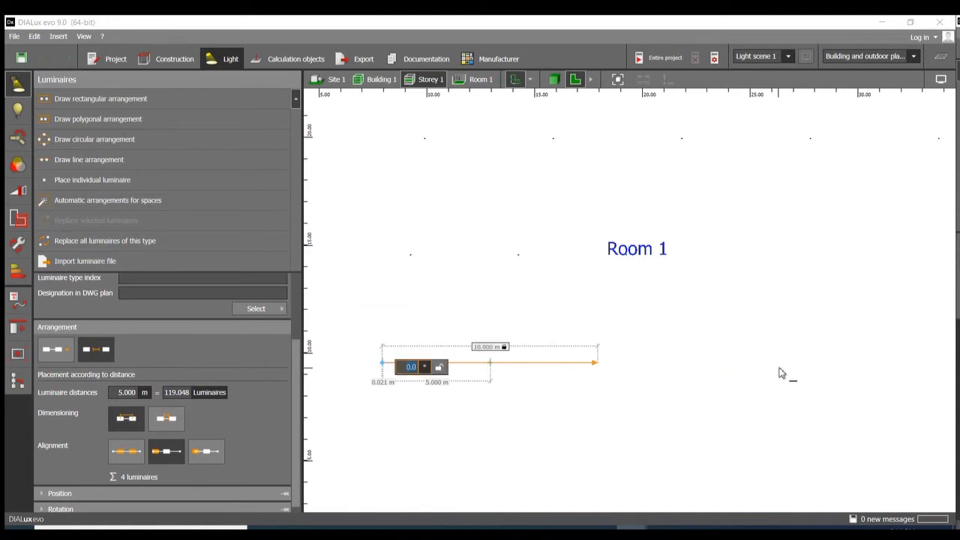
key(Return)
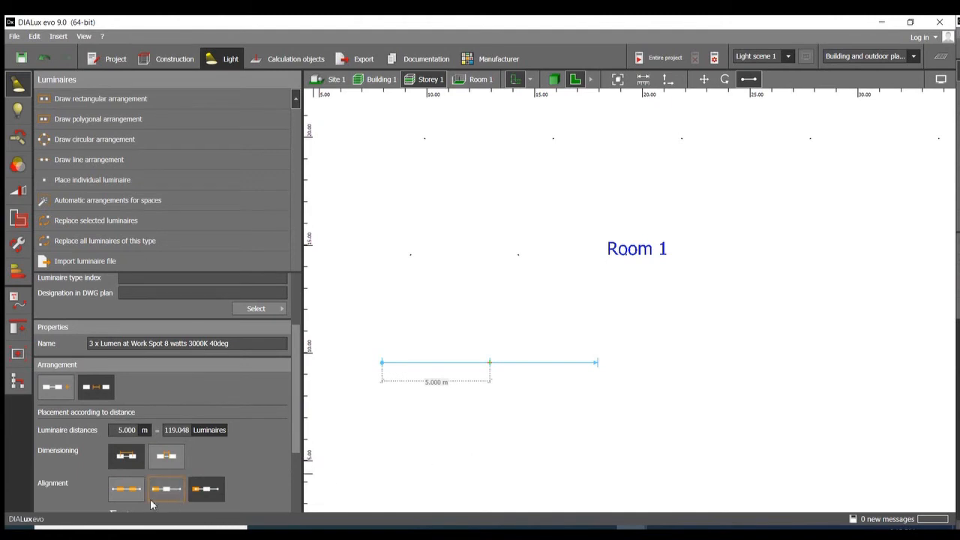
Align the fourth row with half-spacing at both ends, dimension it from luminaire edge to luminaire edge, and inspect the spacing.
click(117, 498)
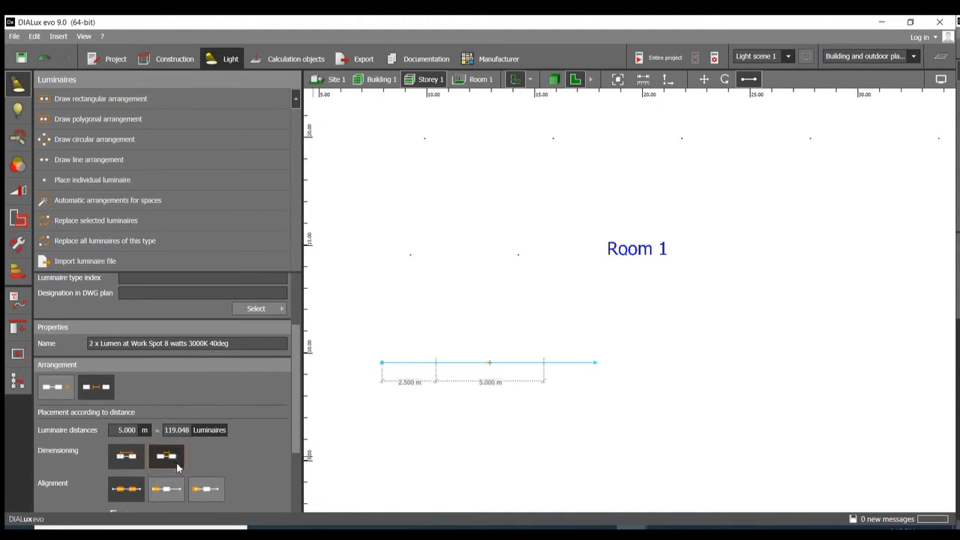
click(516, 425)
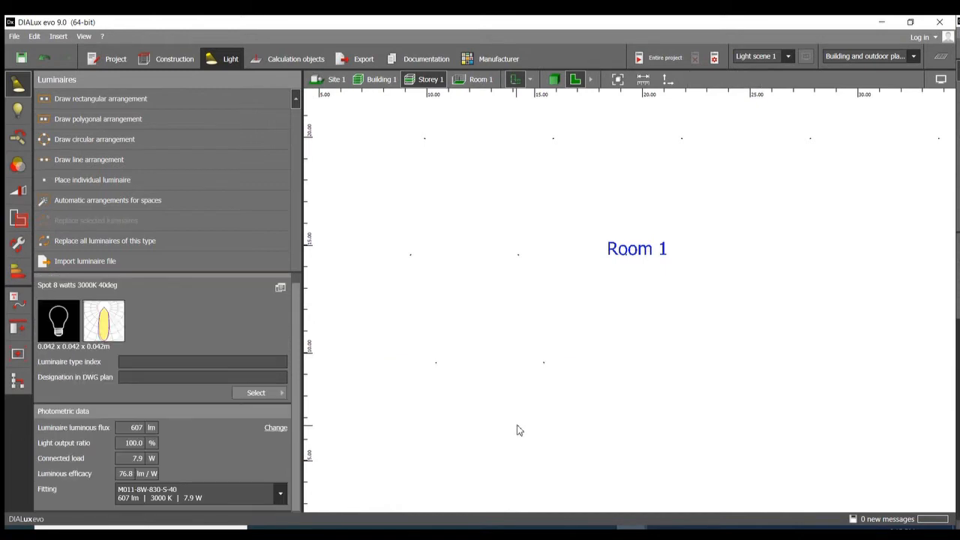
click(435, 365)
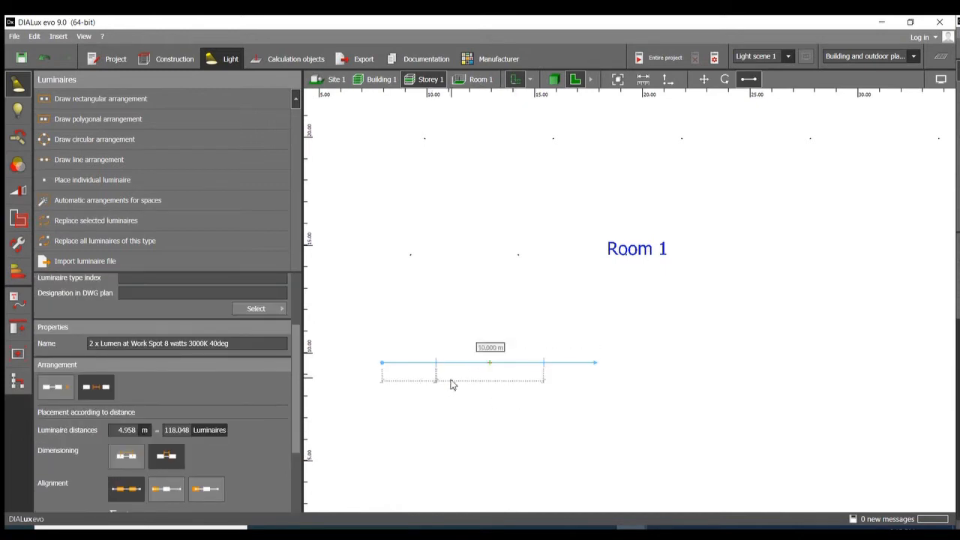
scroll(472, 396, up, 5)
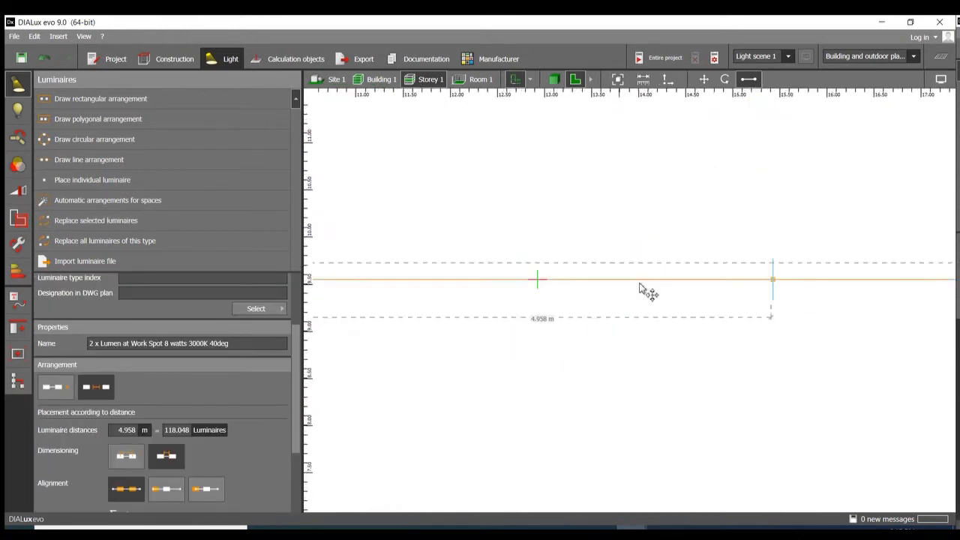
scroll(679, 292, down, 2)
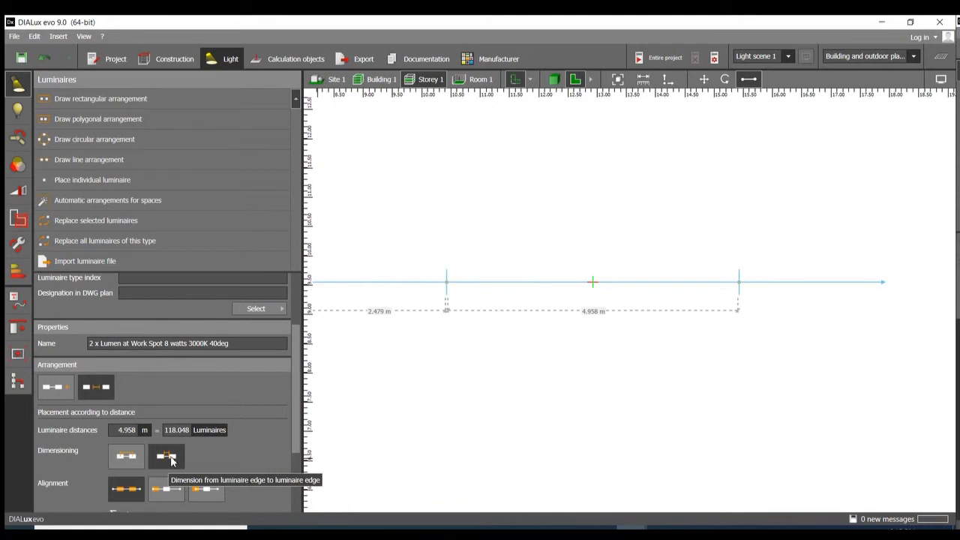
scroll(638, 325, down, 5)
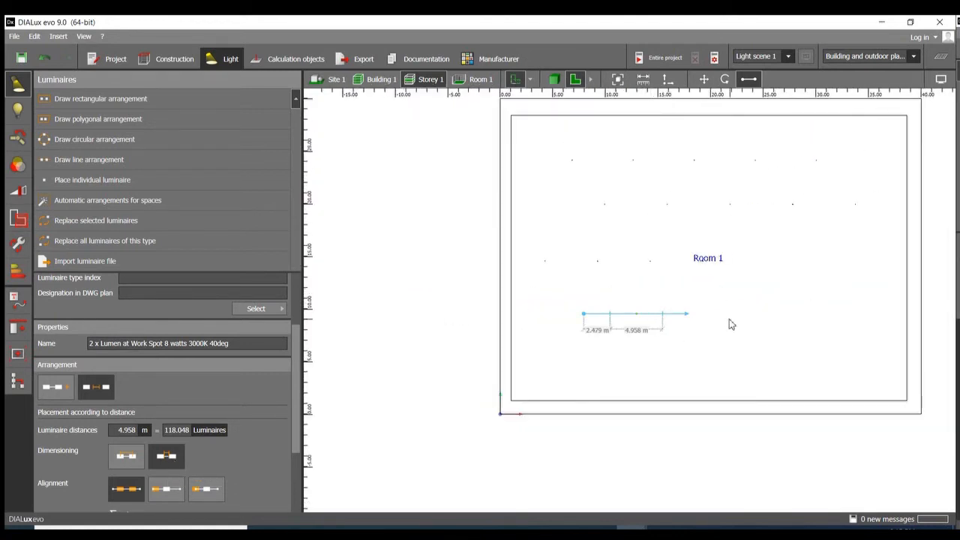
Inspect the fourth row's position, rotation, photometric data and mounting type settings.
scroll(728, 323, up, 2)
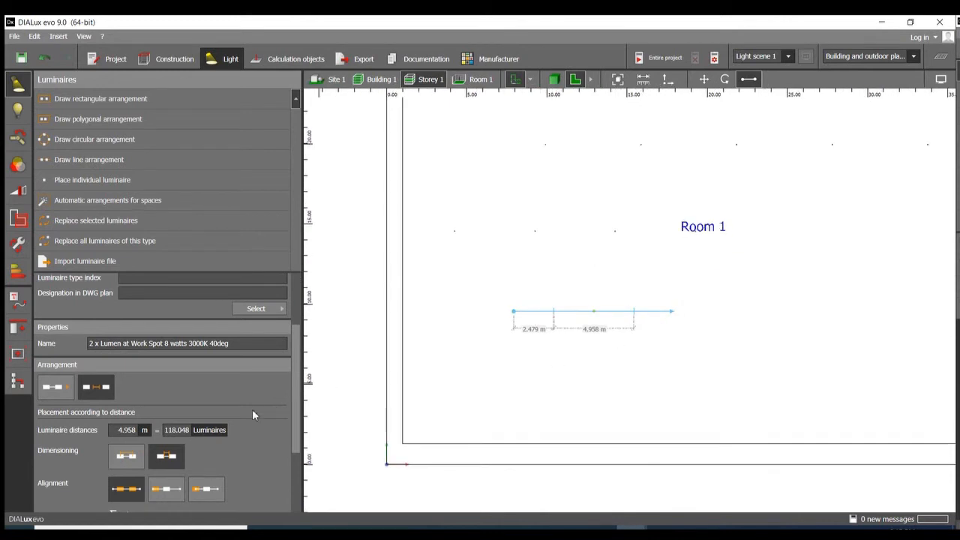
drag(296, 368, 296, 442)
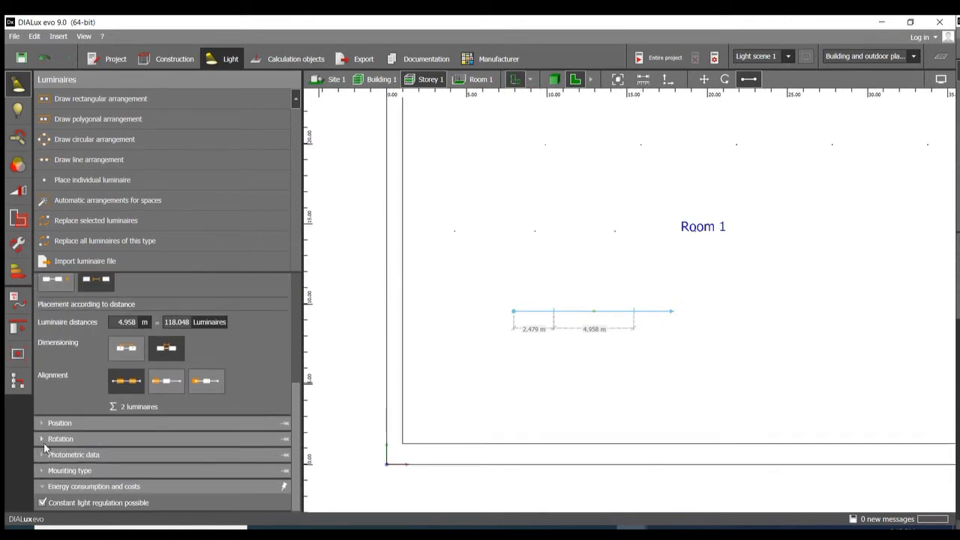
click(61, 423)
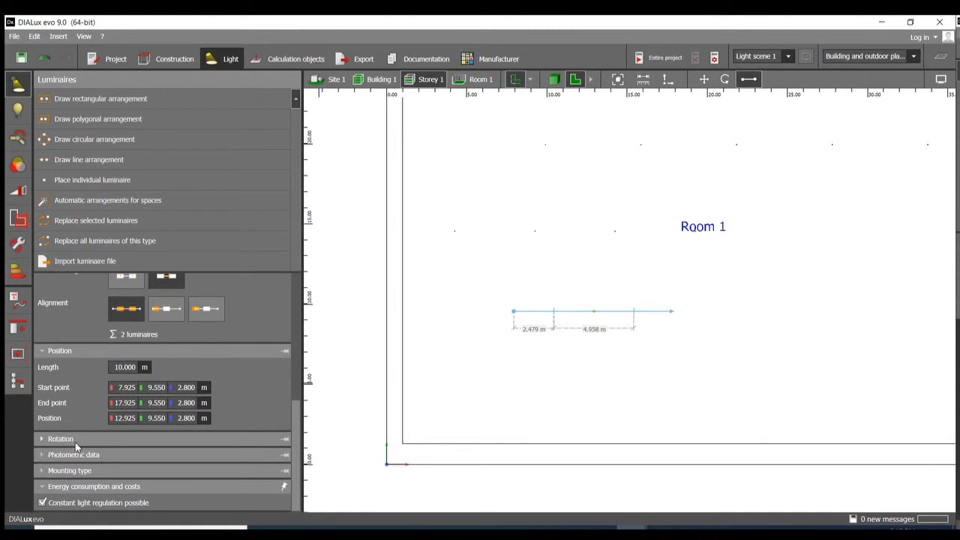
click(75, 438)
click(75, 454)
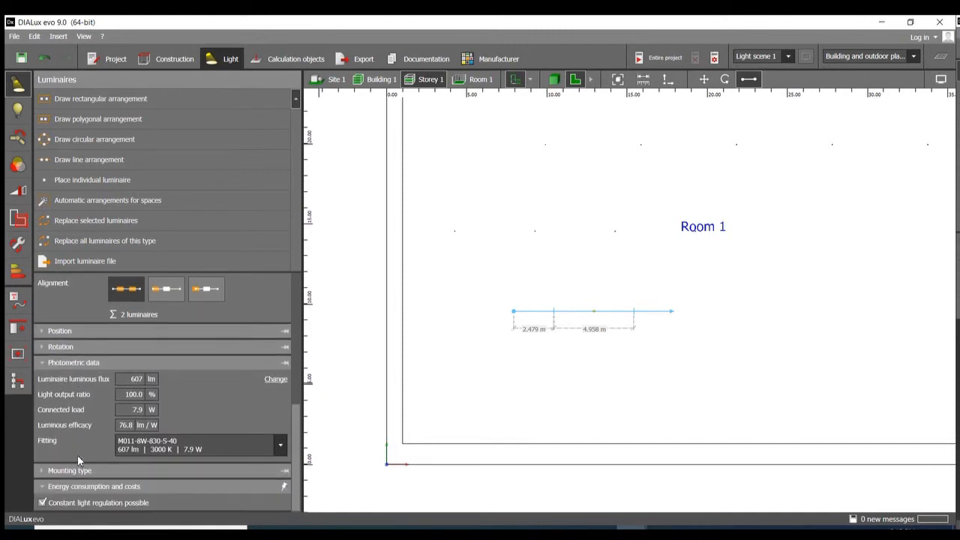
click(84, 471)
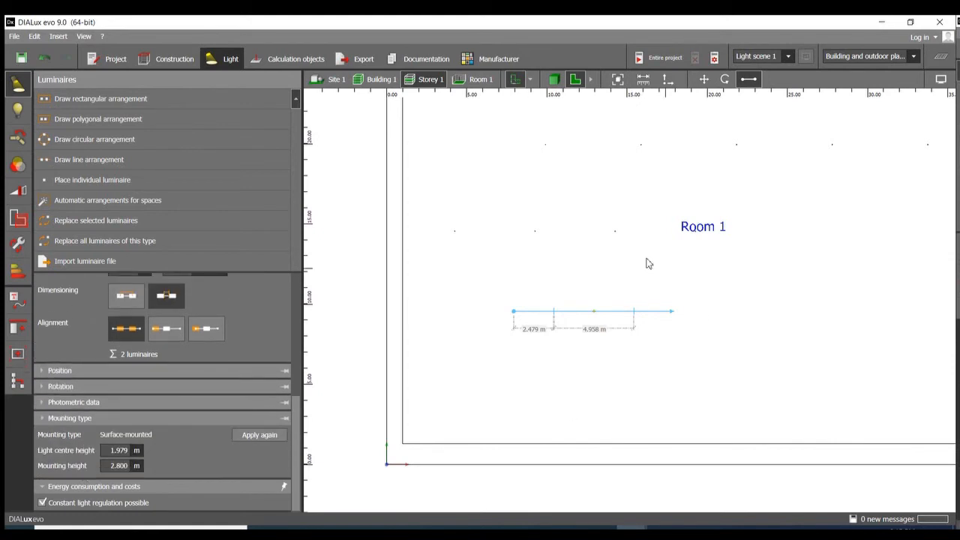
scroll(536, 279, down, 1)
scroll(538, 270, down, 2)
scroll(569, 216, up, 2)
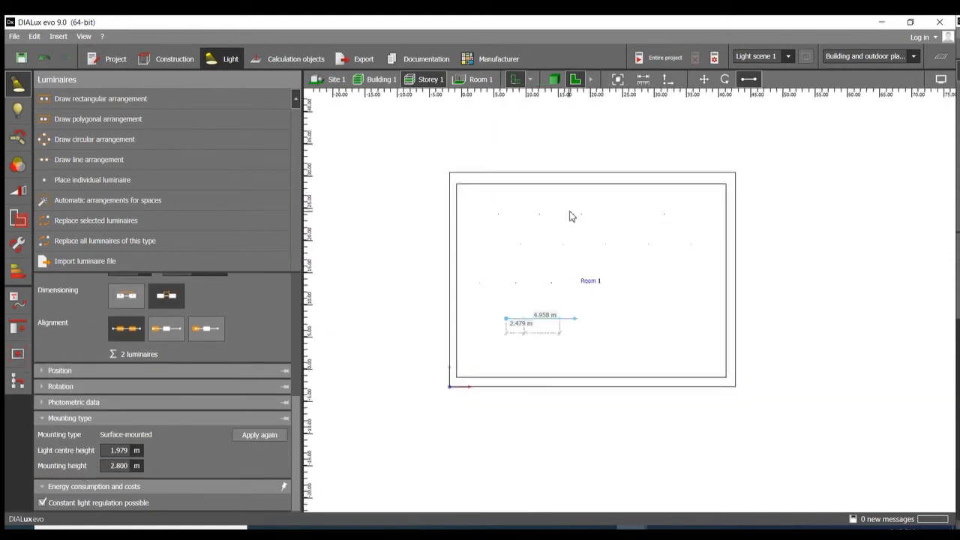
Show the documentation's page layouts and preview the second alternative layout for the Description page.
click(413, 60)
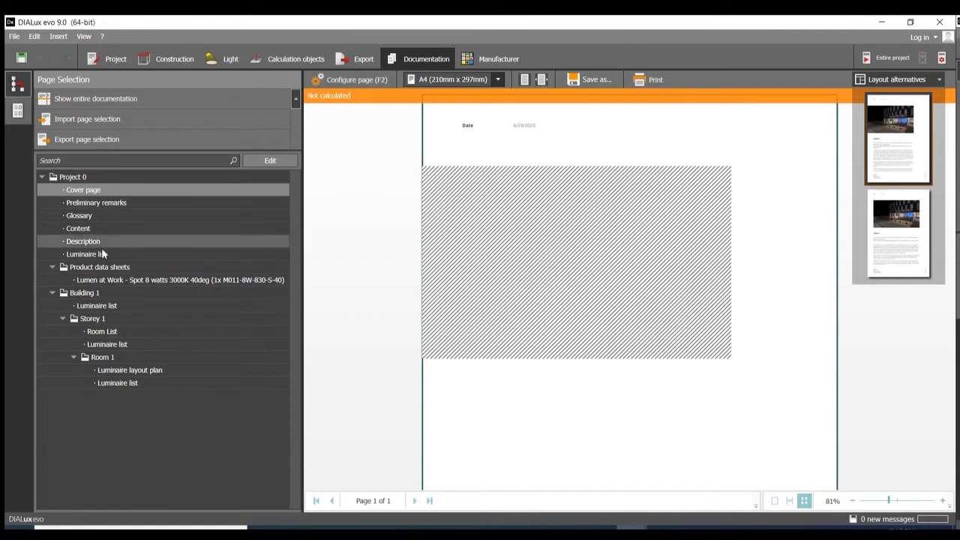
click(24, 119)
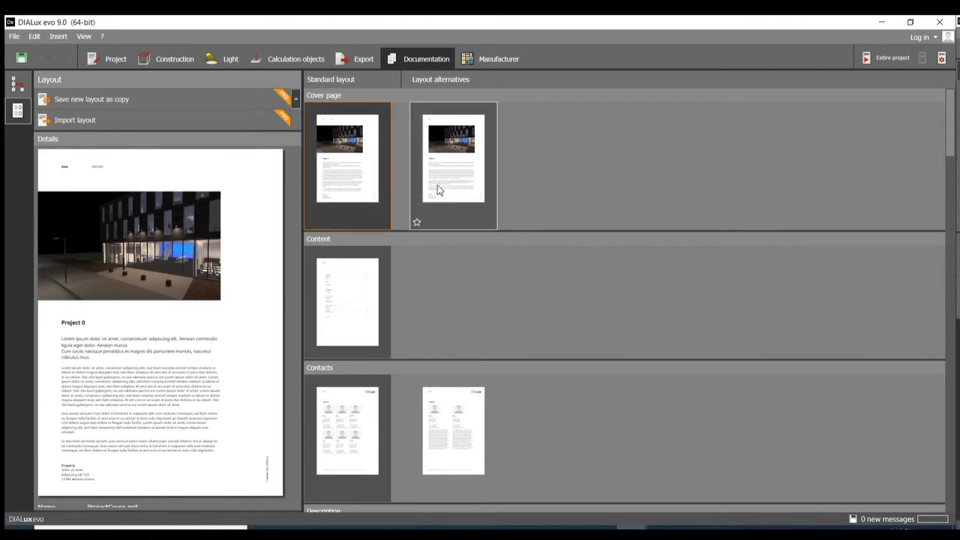
scroll(453, 185, down, 1)
scroll(453, 189, up, 1)
scroll(473, 178, down, 1)
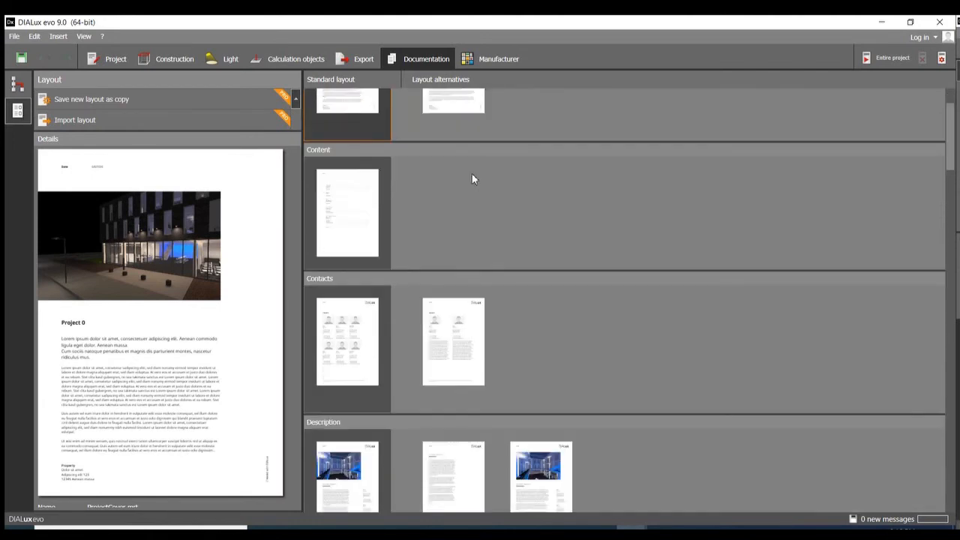
scroll(484, 224, down, 1)
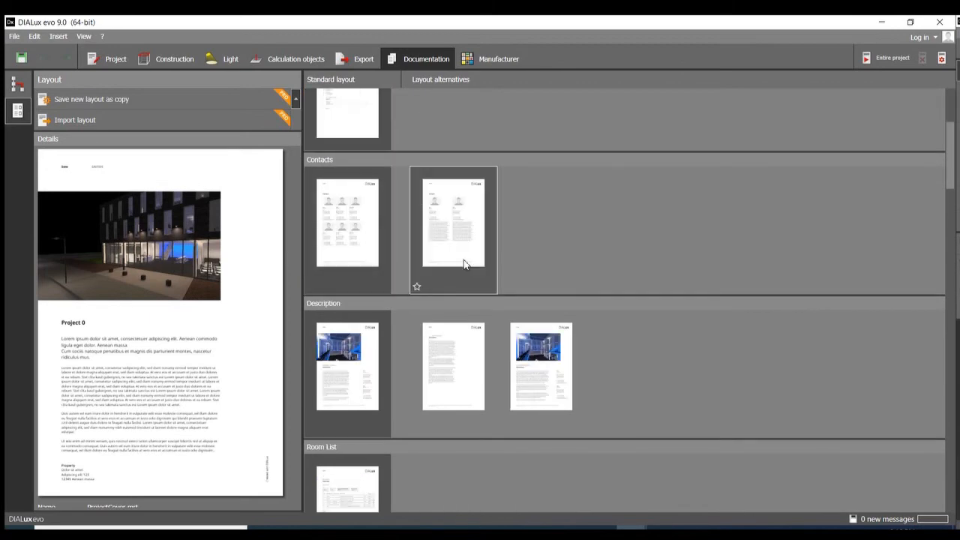
scroll(463, 263, down, 1)
click(552, 330)
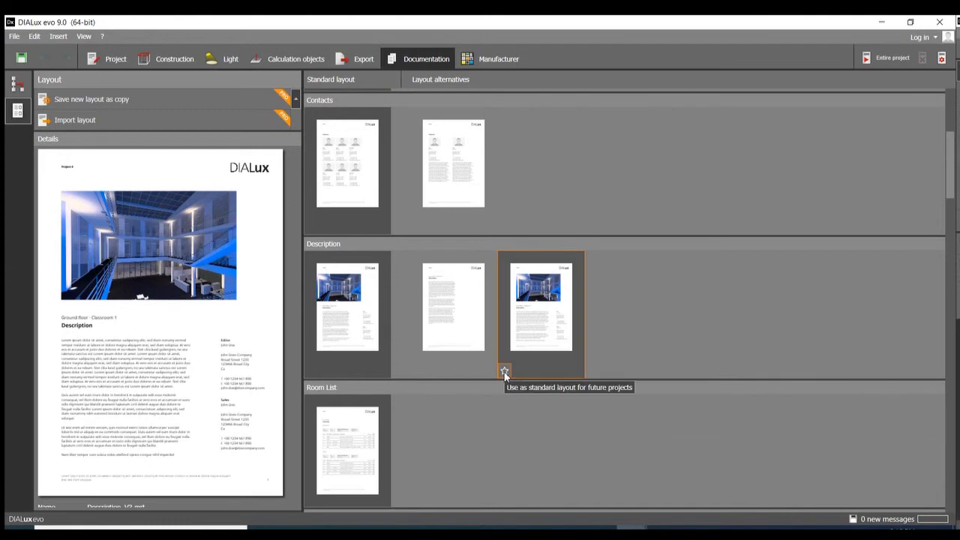
Preview the standard Luminaire list layout and its alternative.
scroll(557, 318, down, 2)
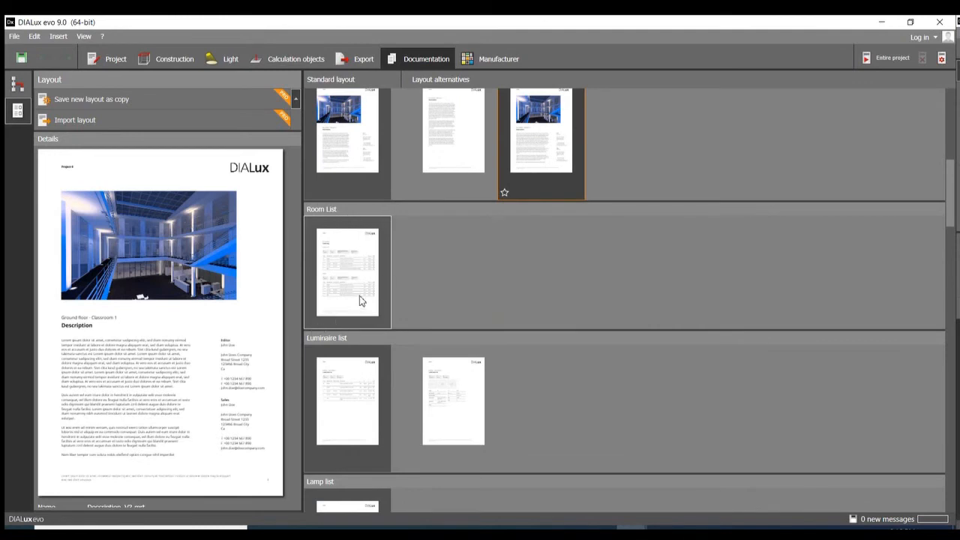
scroll(575, 316, down, 2)
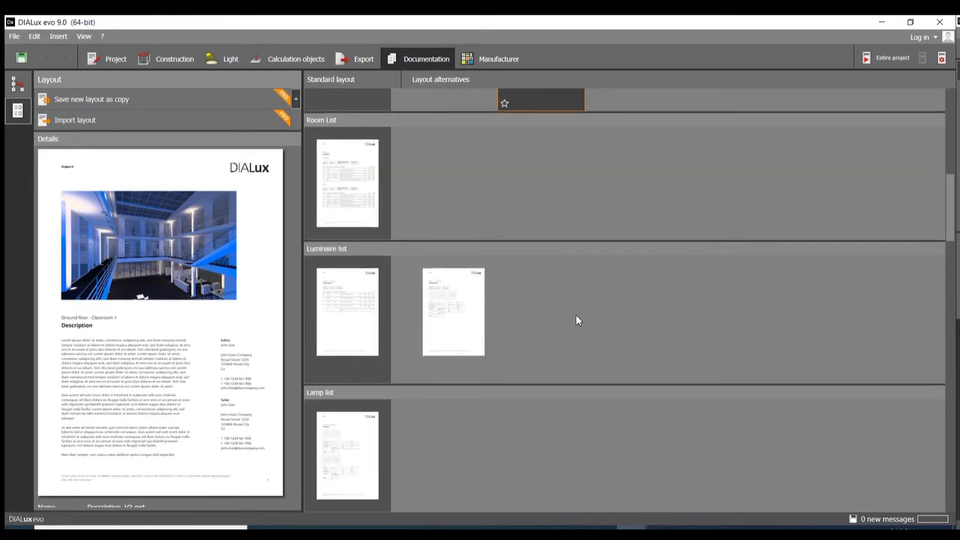
click(346, 326)
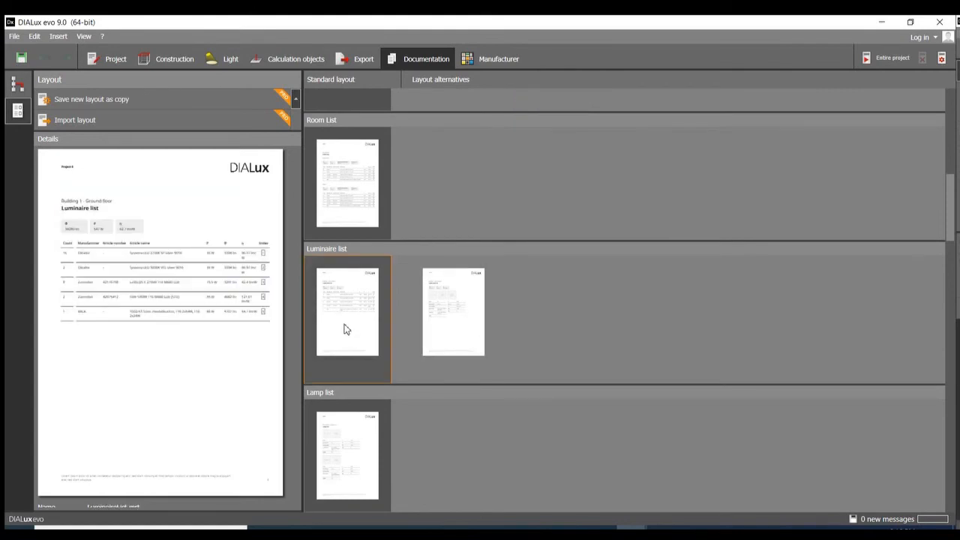
click(471, 309)
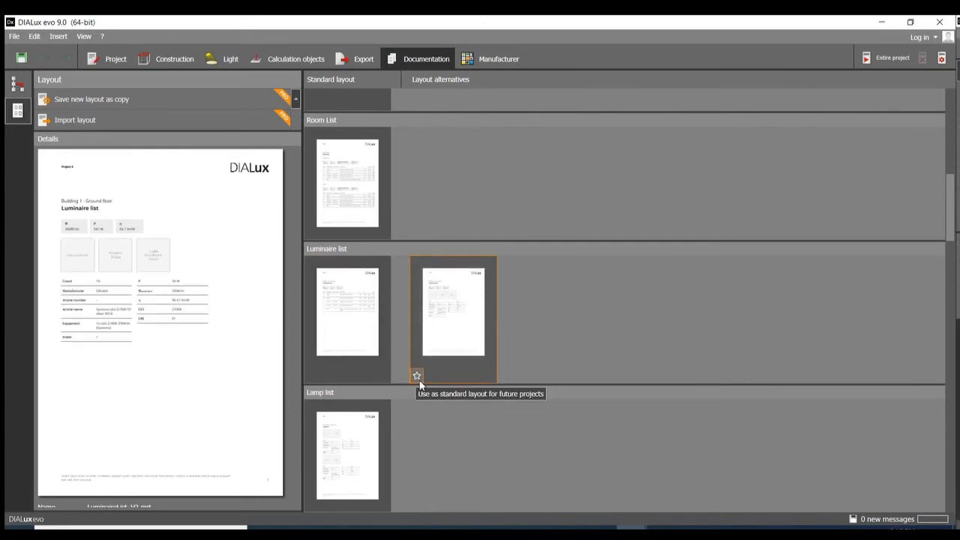
Look through the remaining page layouts, from maintenance factors and data sheets to images and plans, and return to the cover page layouts.
scroll(485, 367, down, 10)
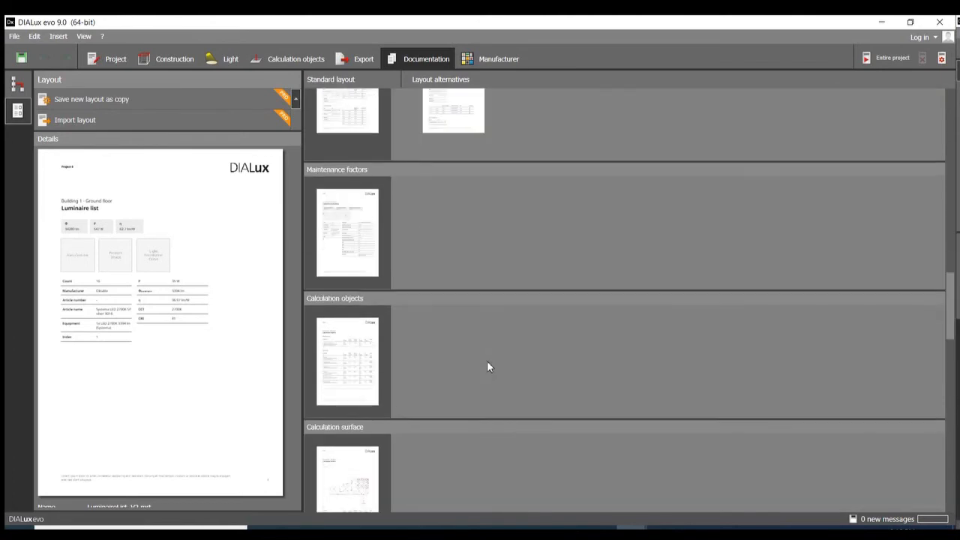
scroll(488, 359, down, 10)
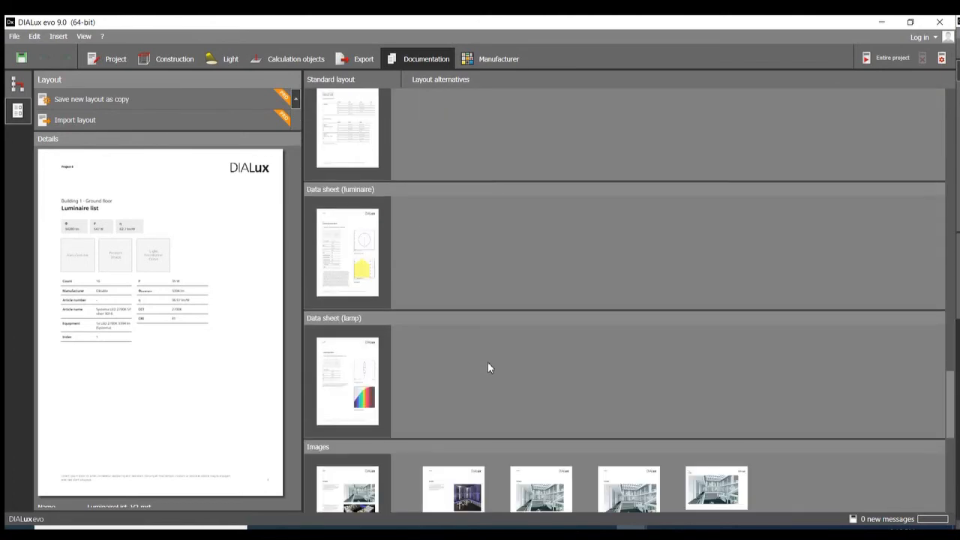
scroll(489, 356, down, 3)
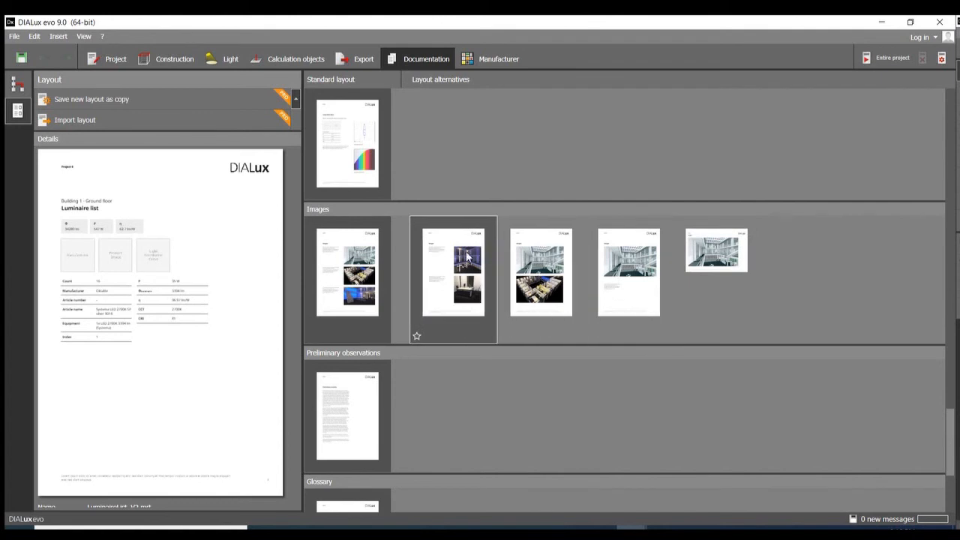
scroll(511, 281, down, 3)
scroll(513, 280, down, 1)
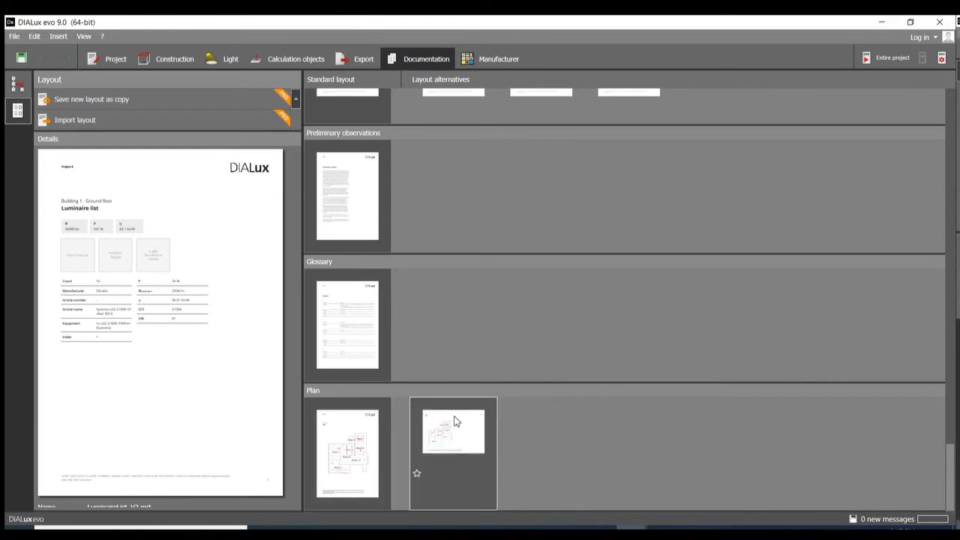
scroll(453, 417, up, 5)
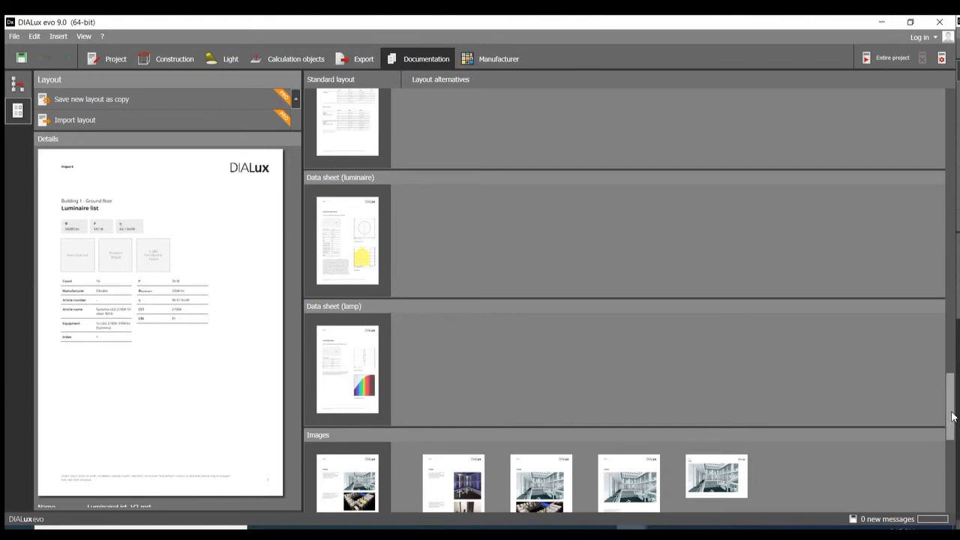
drag(952, 417, 949, 120)
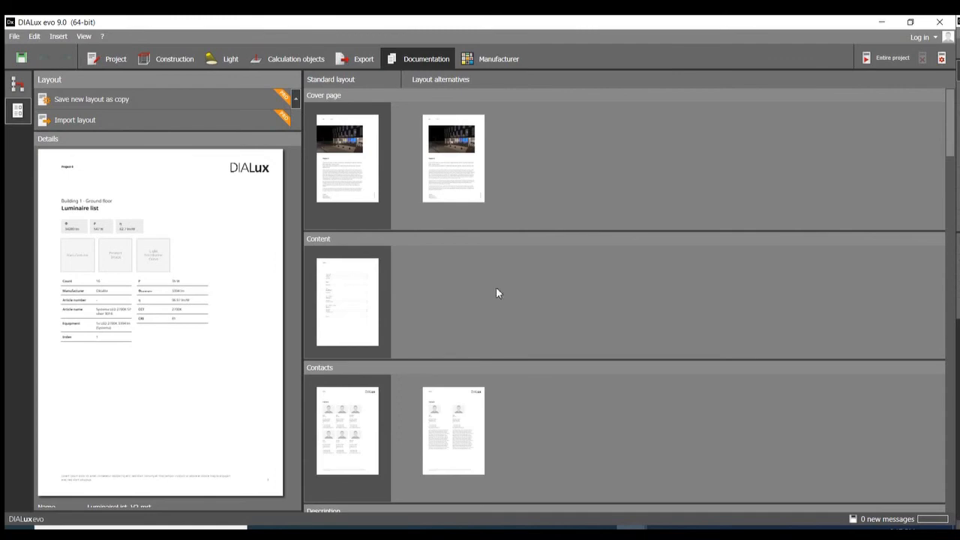
Make the documentation's page selection editable and show the cover page in its alternative layout.
click(18, 86)
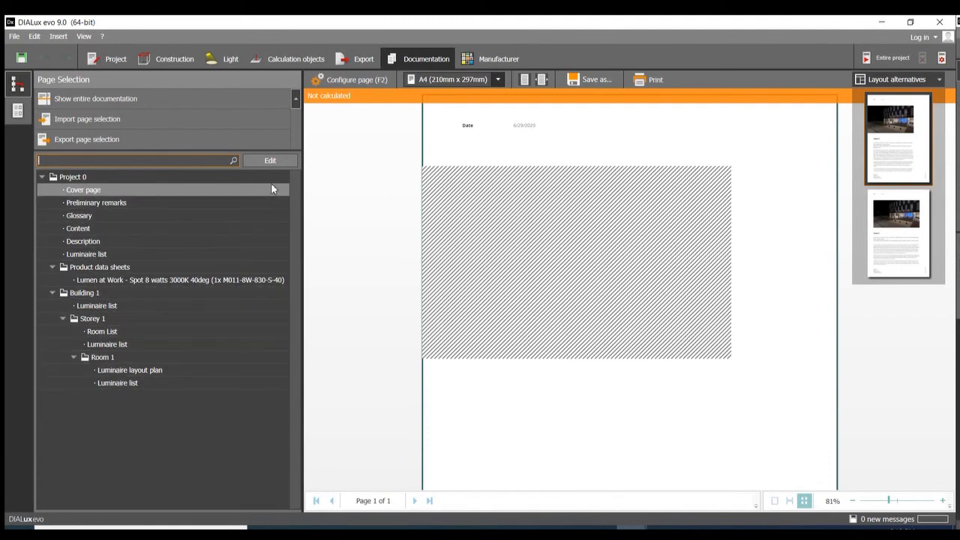
click(284, 160)
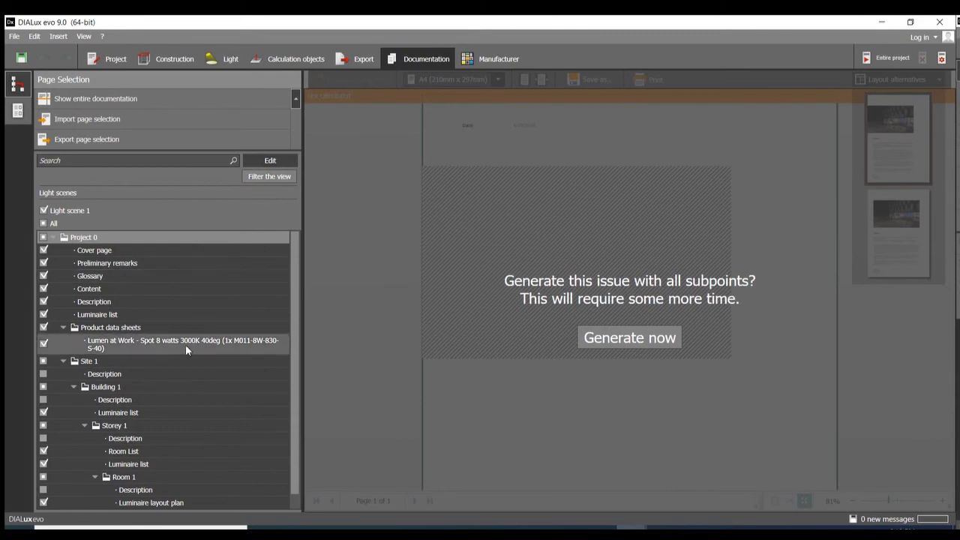
scroll(75, 255, down, 1)
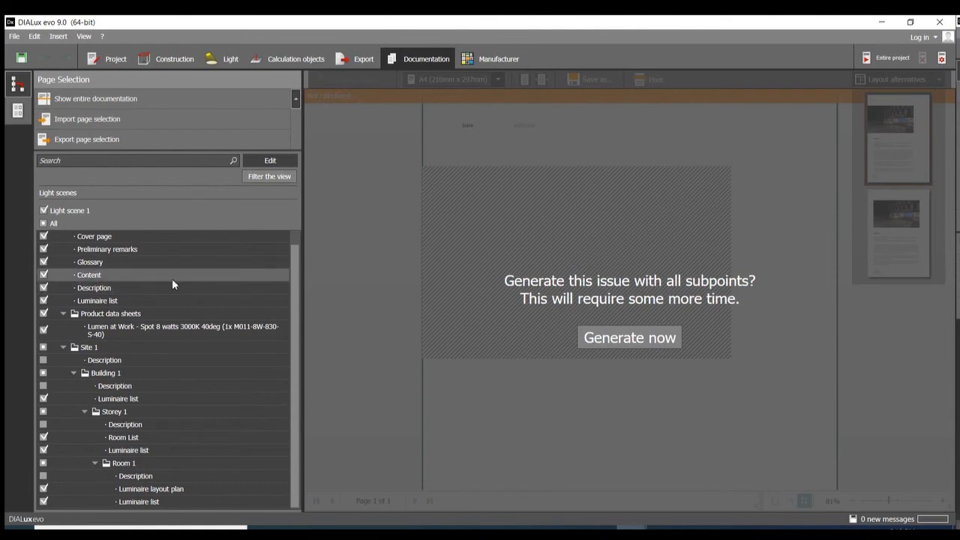
click(90, 238)
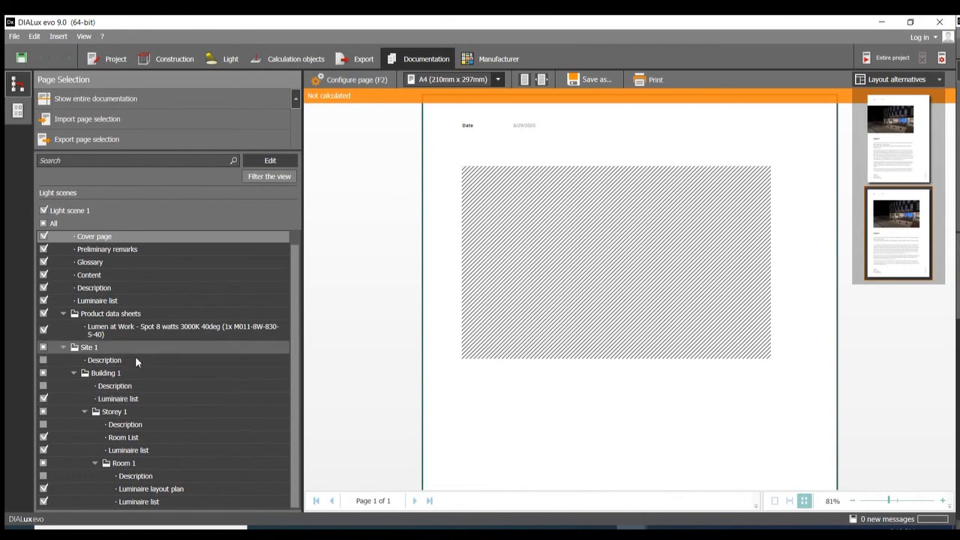
View the Description page of Site 1 and open the page configuration for the Description page of Building 1.
click(101, 362)
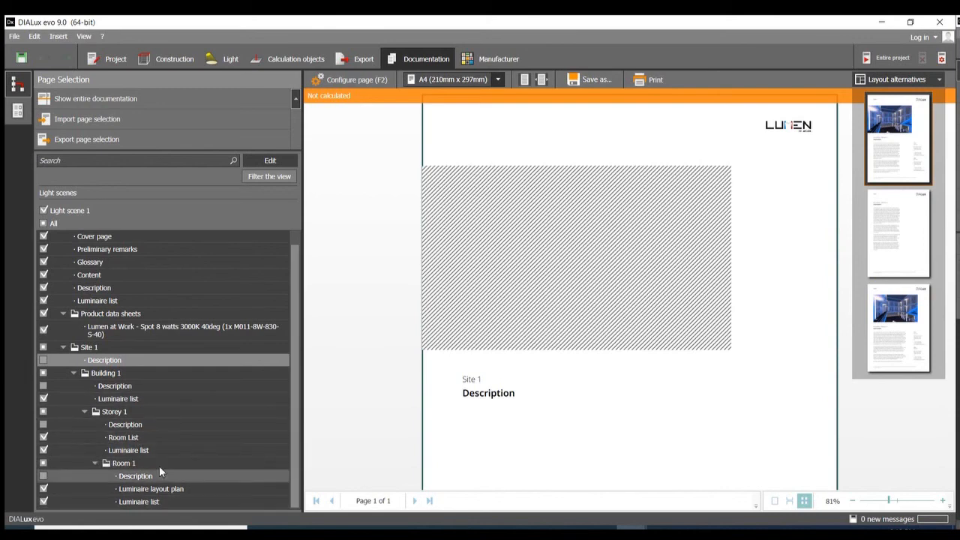
click(135, 387)
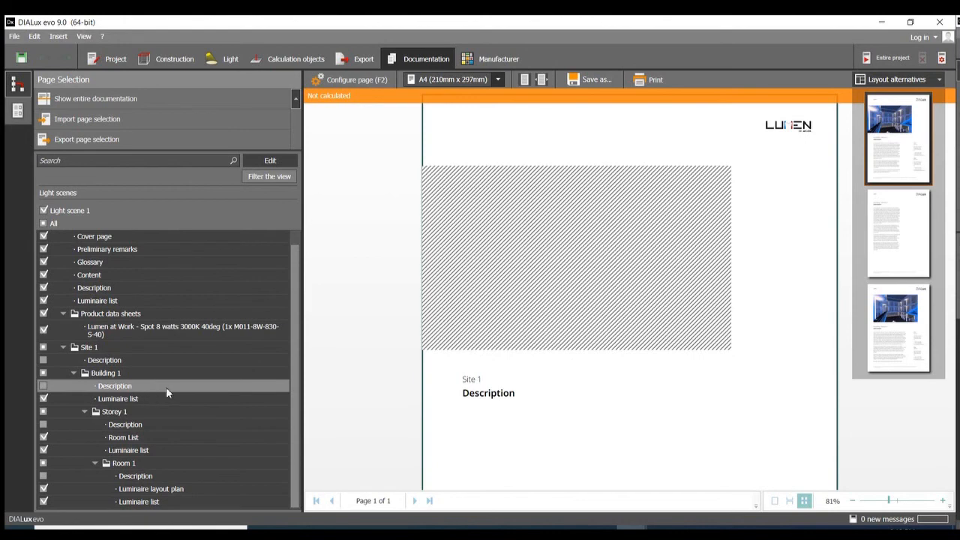
click(349, 80)
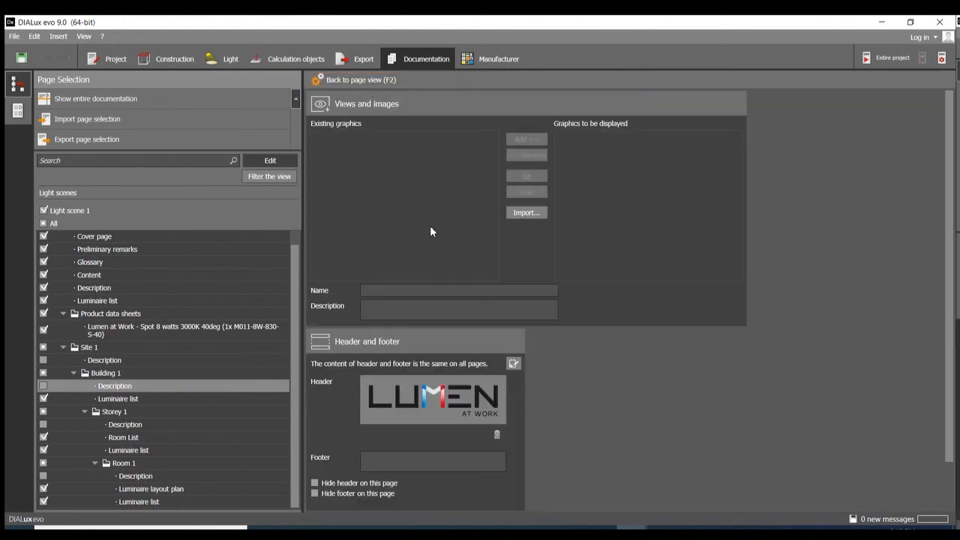